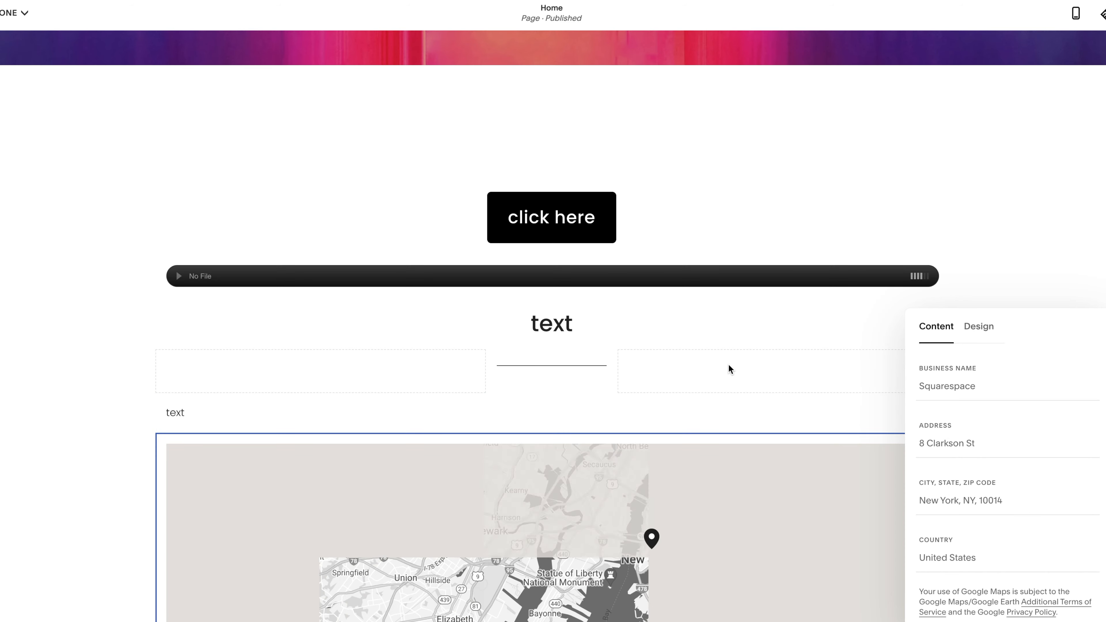
Examine the map block by zooming its view in and out around New York
scroll(729, 368, "down", 6)
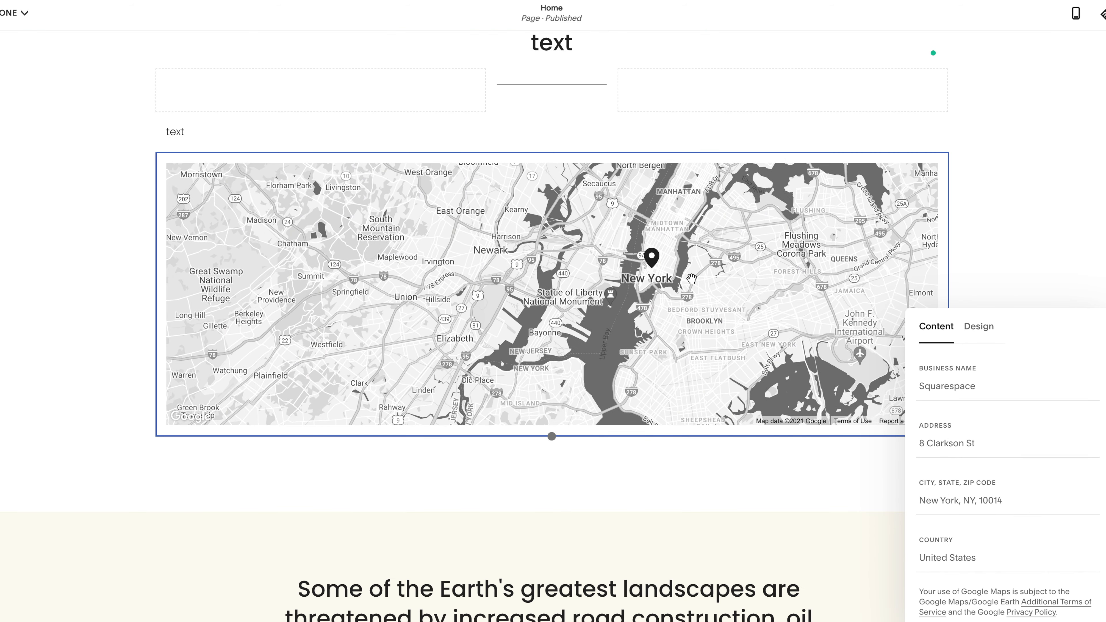
scroll(692, 270, "up", 1)
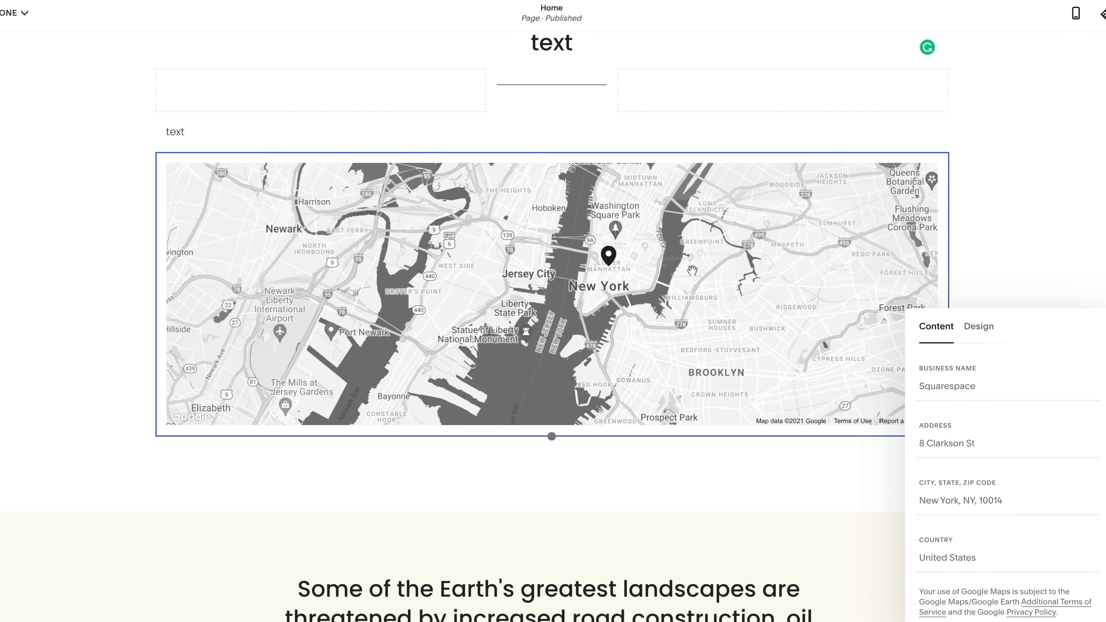
scroll(590, 284, "up", 1)
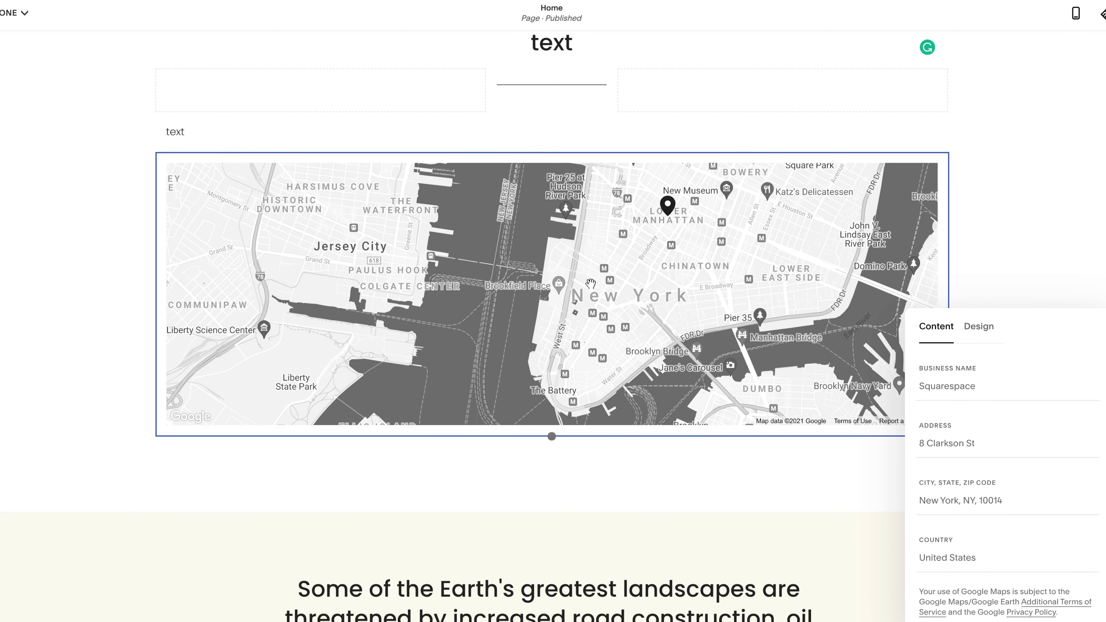
scroll(590, 284, "down", 1)
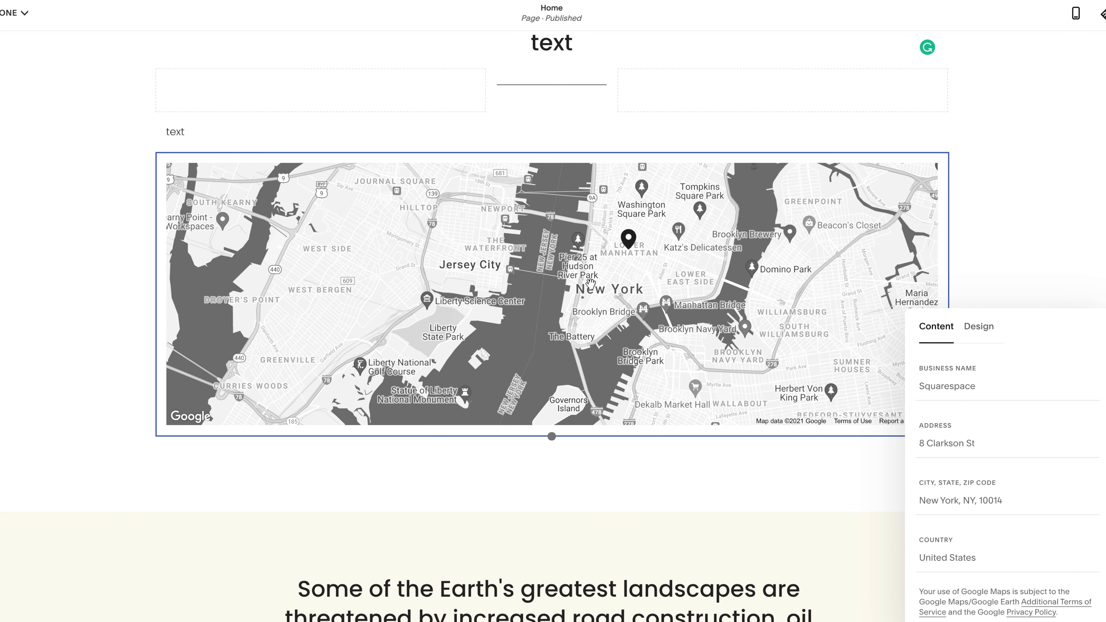
scroll(657, 270, "up", 1)
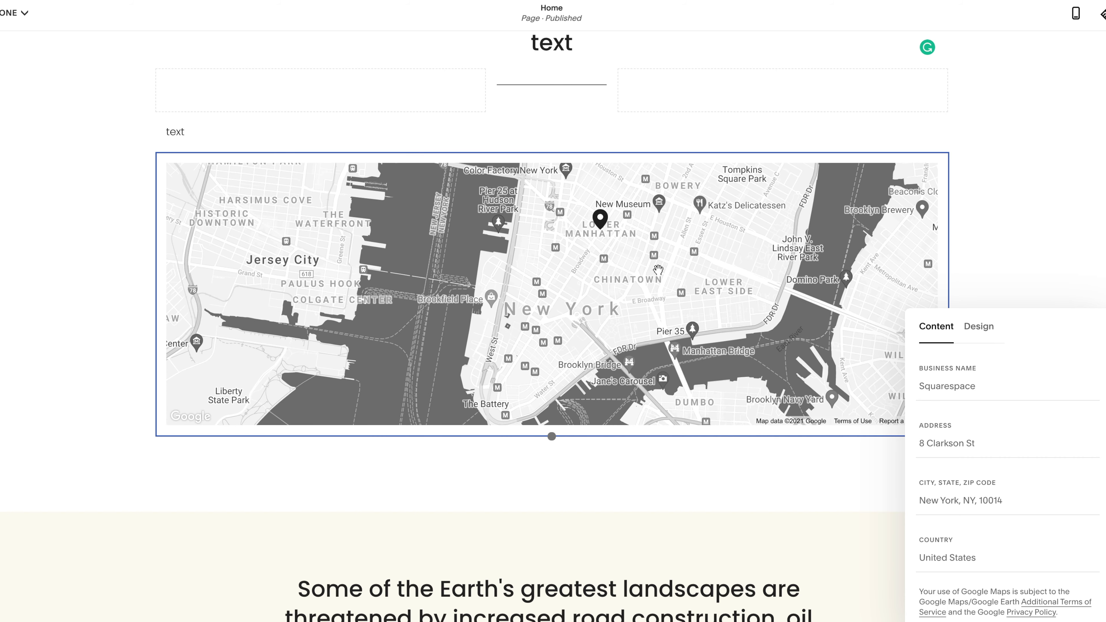
scroll(995, 468, "down", 1)
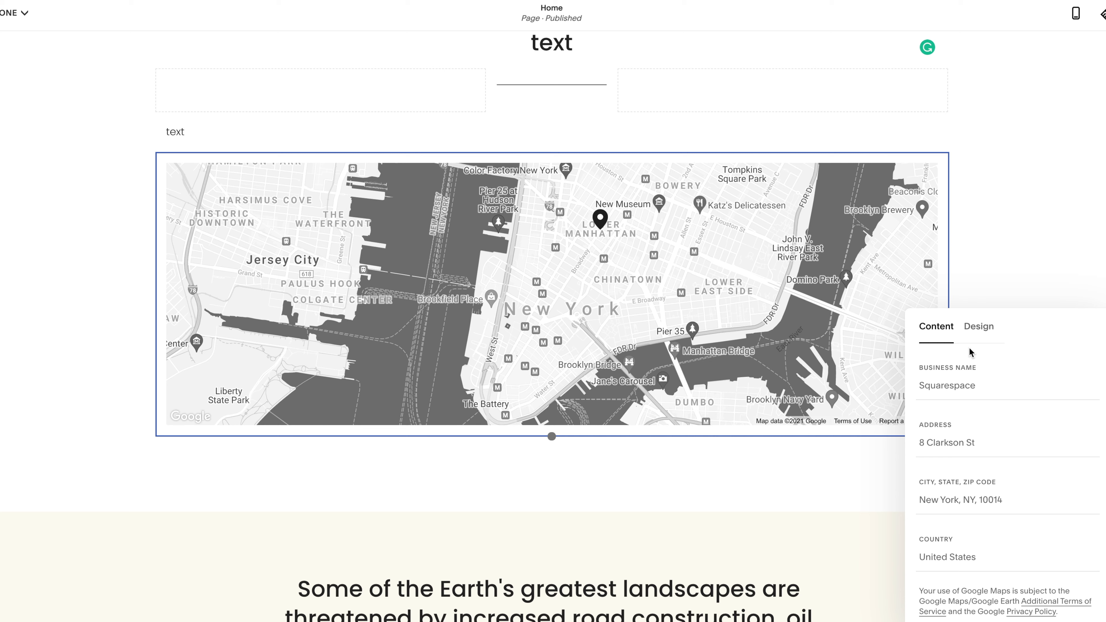
Preview the Satellite, Dark and Light styles on the map block and apply the Blue style
left_click(976, 335)
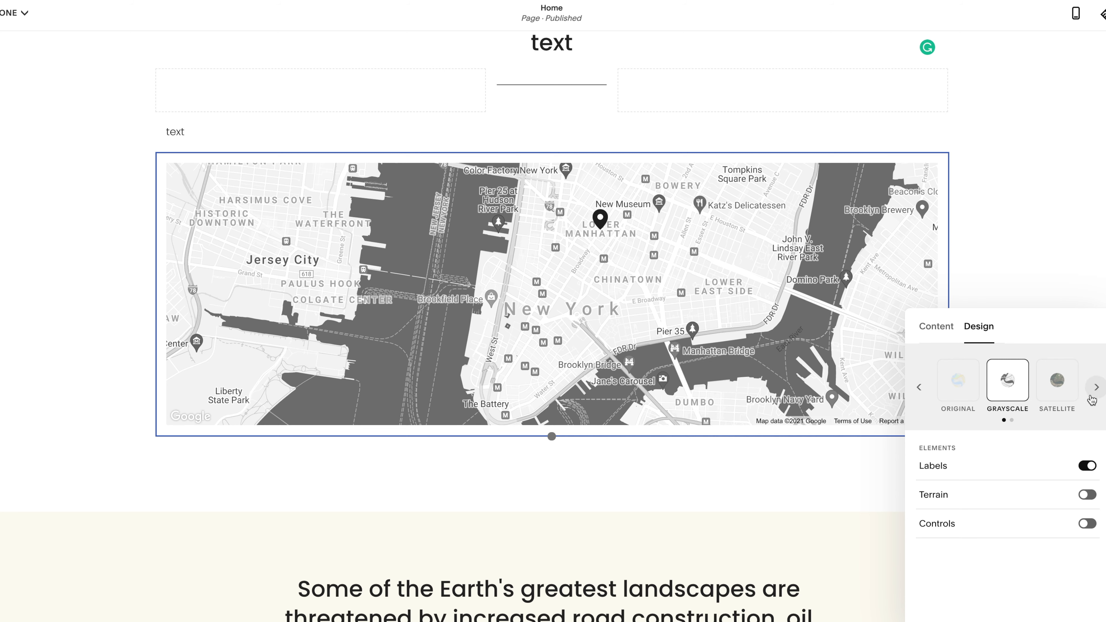
left_click(1059, 388)
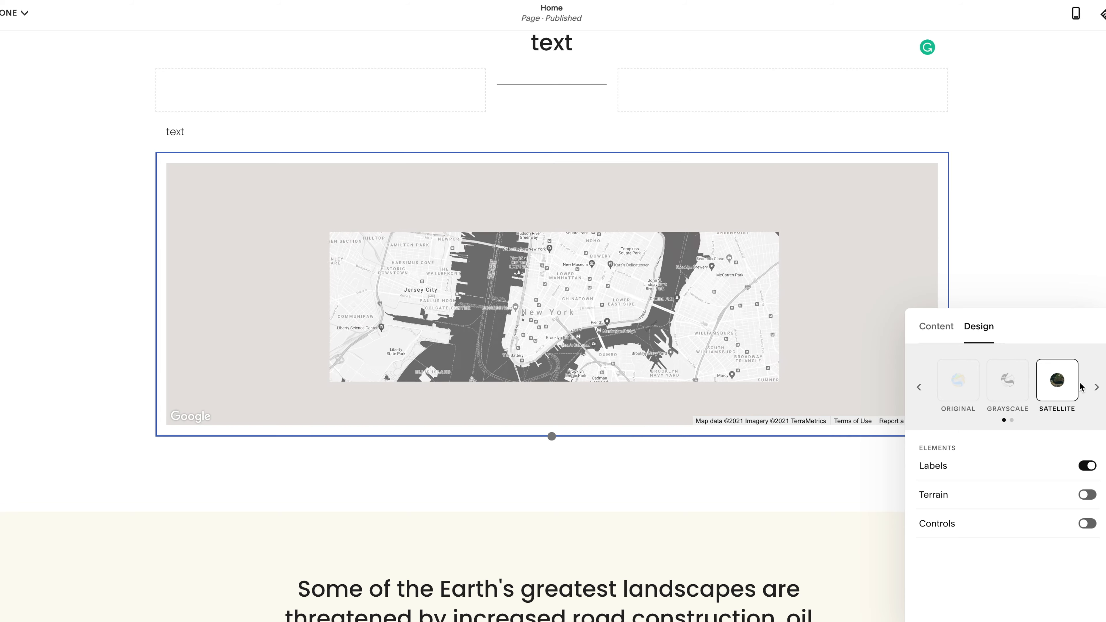
left_click(1096, 386)
left_click(964, 383)
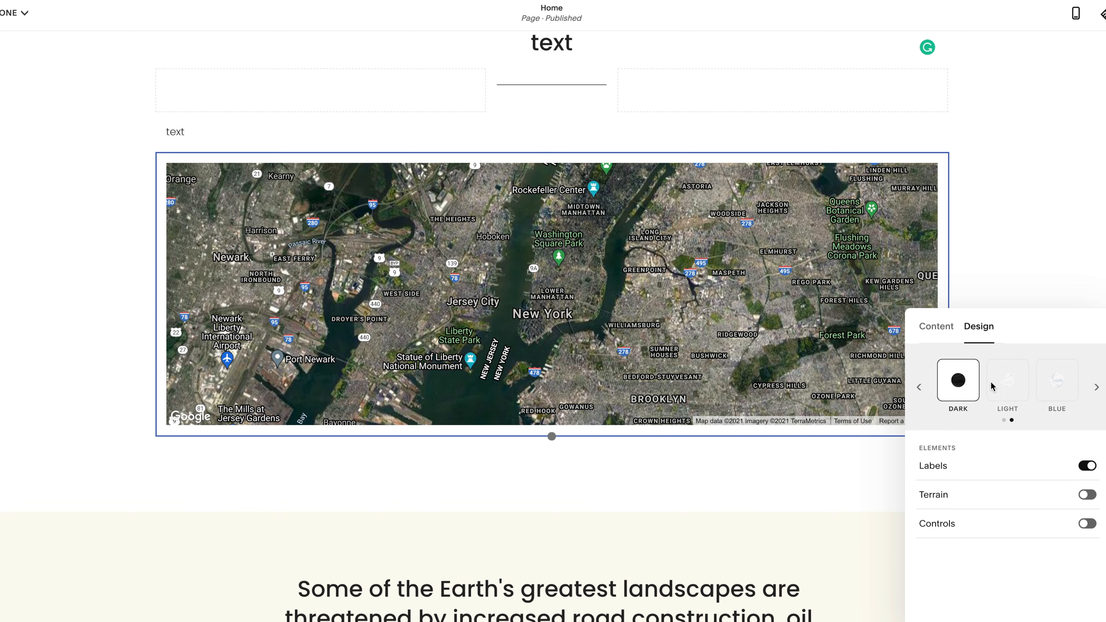
left_click(1007, 383)
left_click(1051, 387)
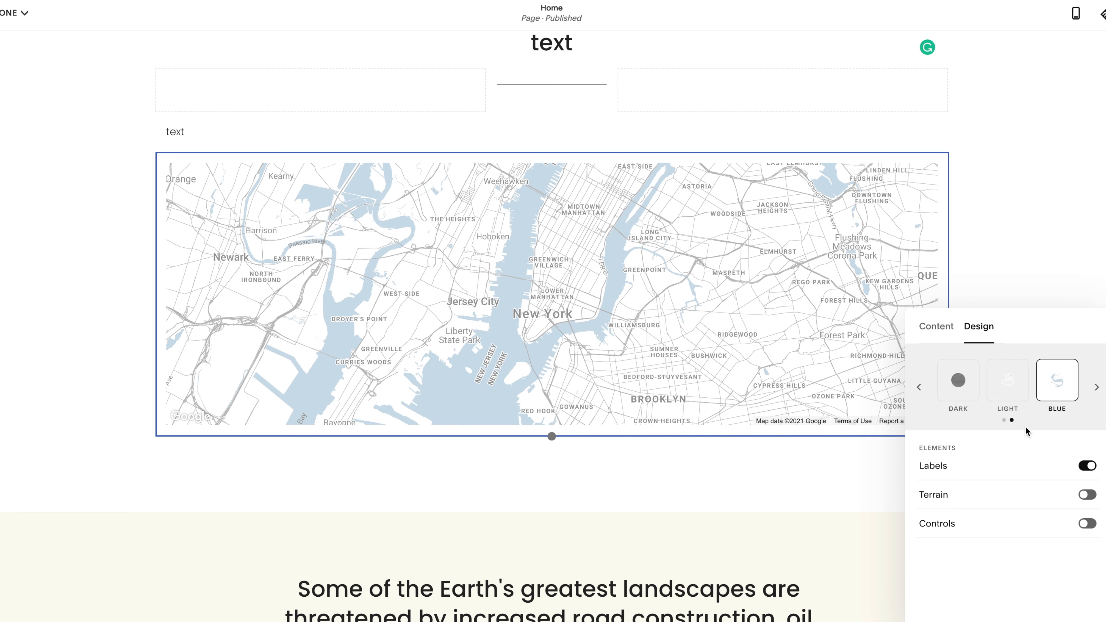
Try the map's Terrain option, turn on its Controls and close the block's settings
left_click(1089, 496)
left_click(1087, 524)
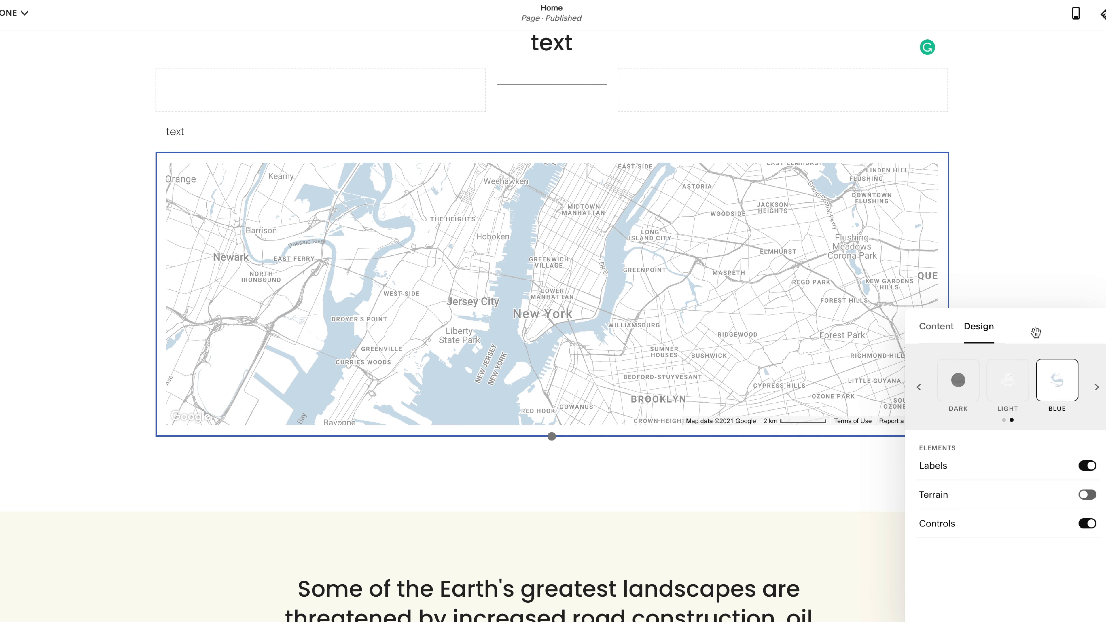
left_click_drag(1049, 325, 678, 346)
left_click(572, 342)
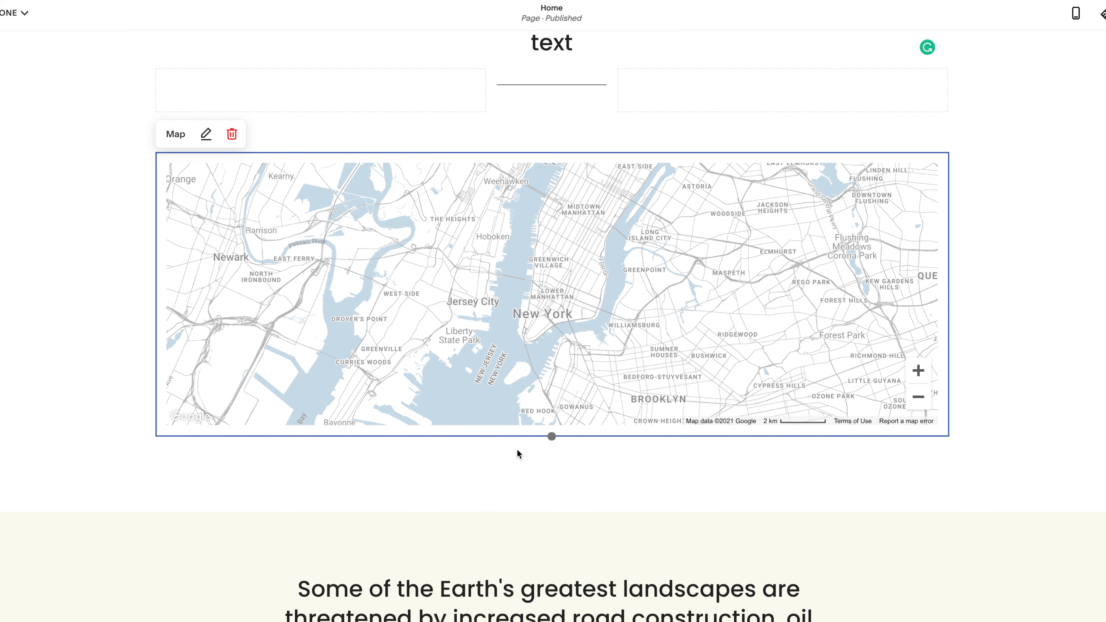
Reduce the height of the map block
scroll(518, 452, "down", 2)
left_click(550, 393)
left_click_drag(550, 393, 534, 299)
scroll(531, 199, "up", 2)
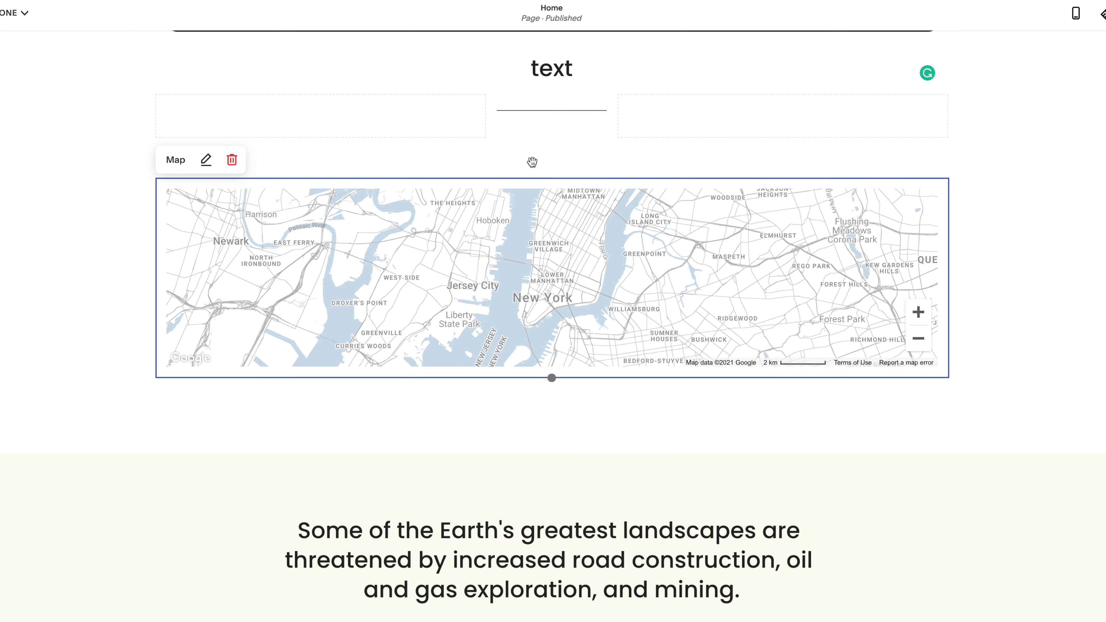
Move the map block into the middle column beneath the line, and make it wider and taller there
left_click_drag(547, 227, 549, 114)
left_click_drag(485, 128, 738, 116)
left_click_drag(550, 129, 365, 136)
left_click_drag(551, 239, 565, 405)
left_click(874, 371)
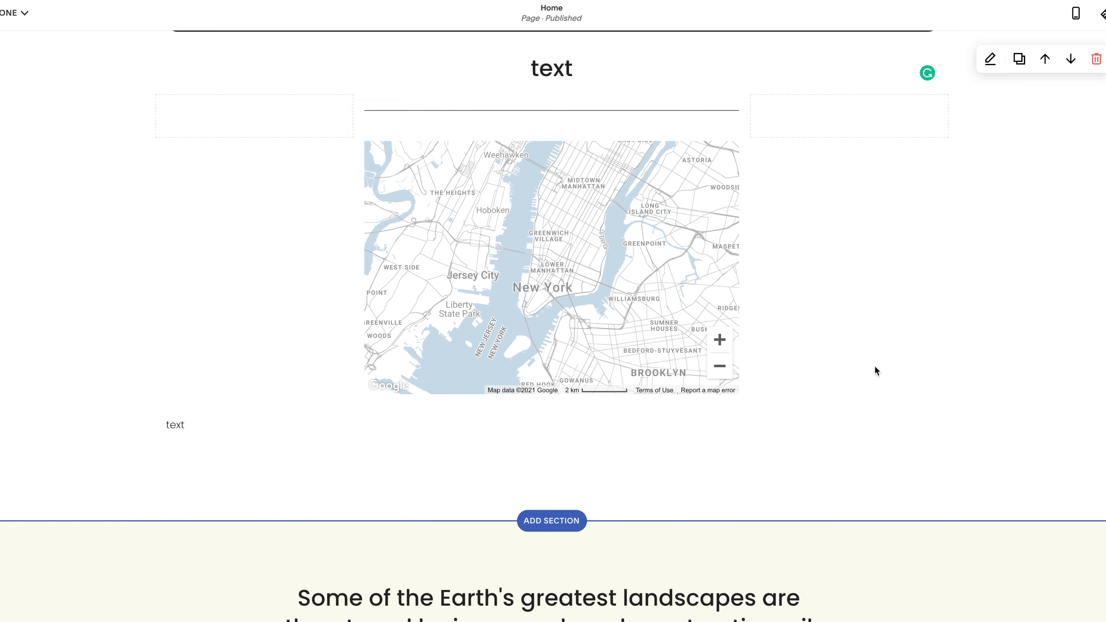
Add a Summary block below the text block that sits under the map
scroll(874, 371, "down", 2)
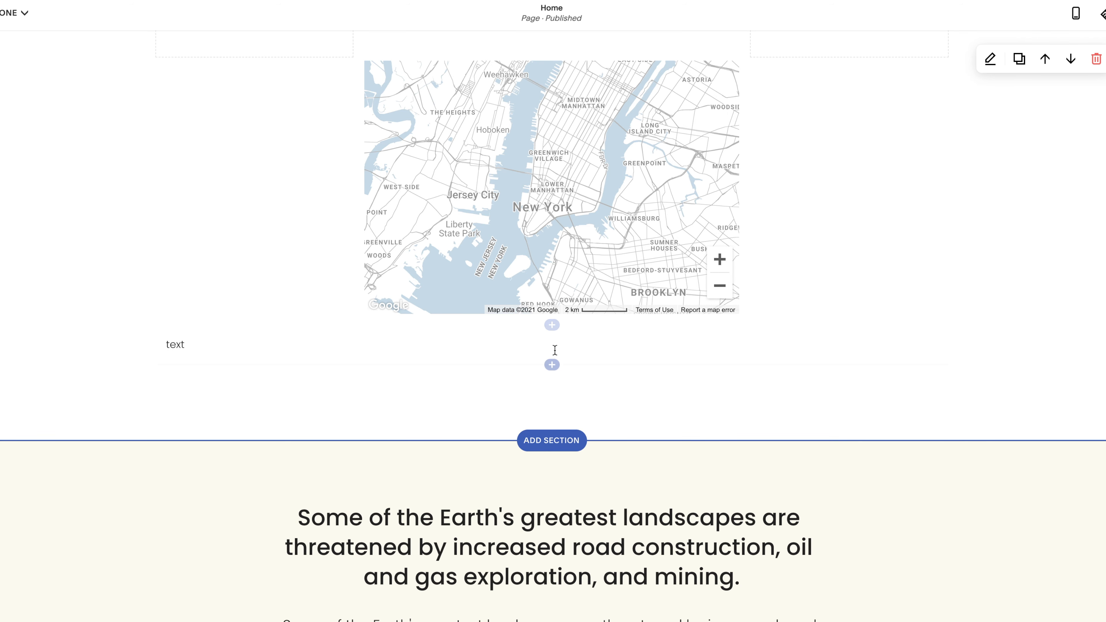
left_click(552, 365)
scroll(939, 419, "down", 1)
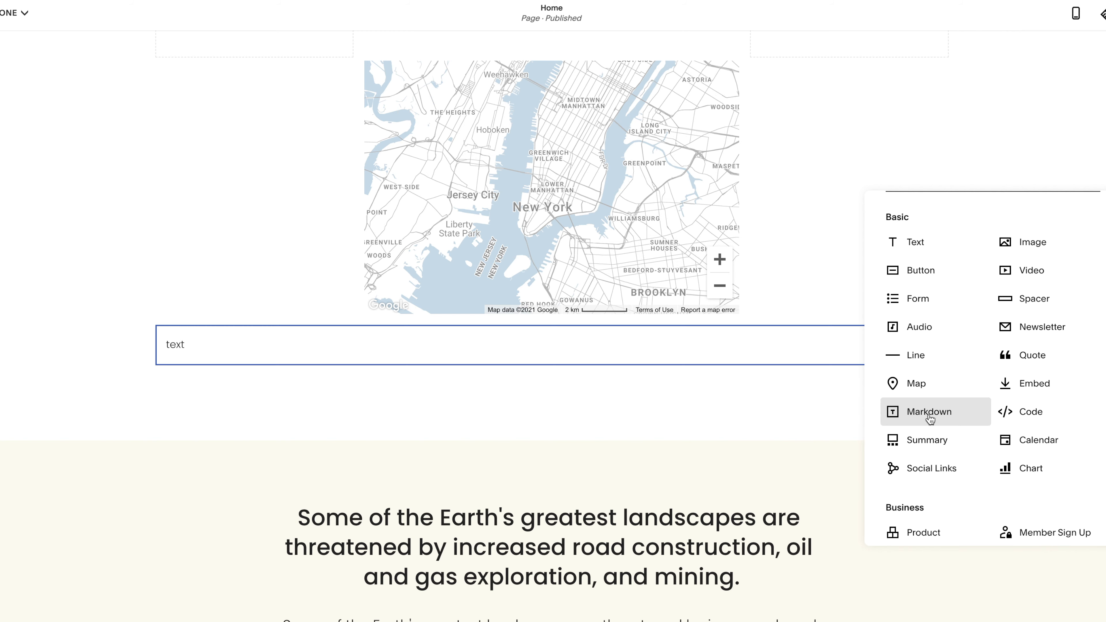
left_click(932, 440)
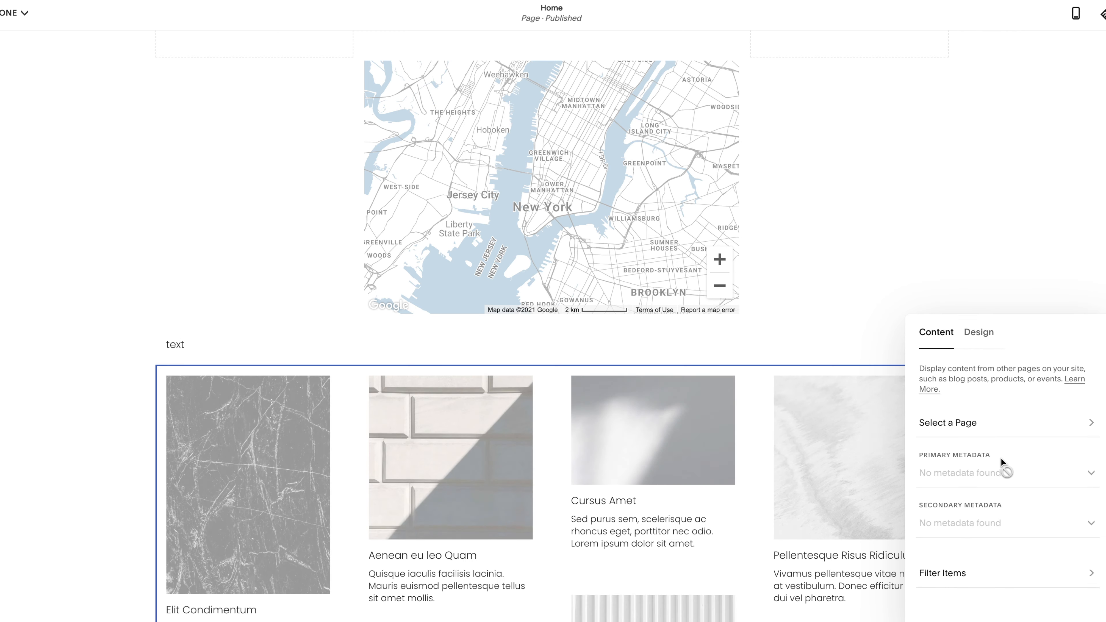
Choose the News page as the content source of the summary block
left_click(966, 420)
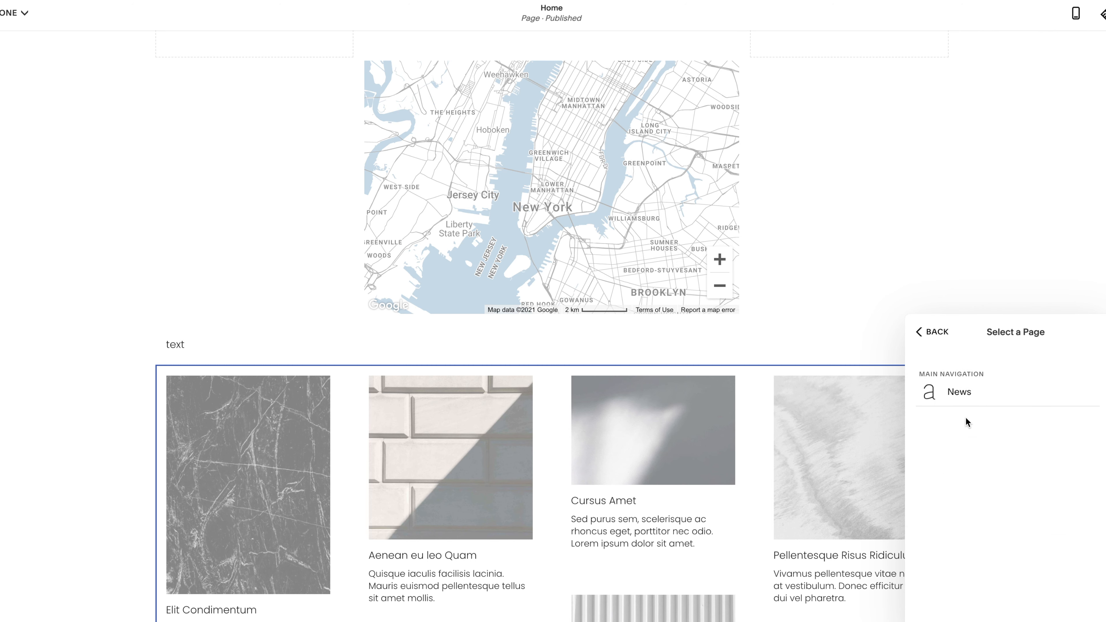
left_click(959, 391)
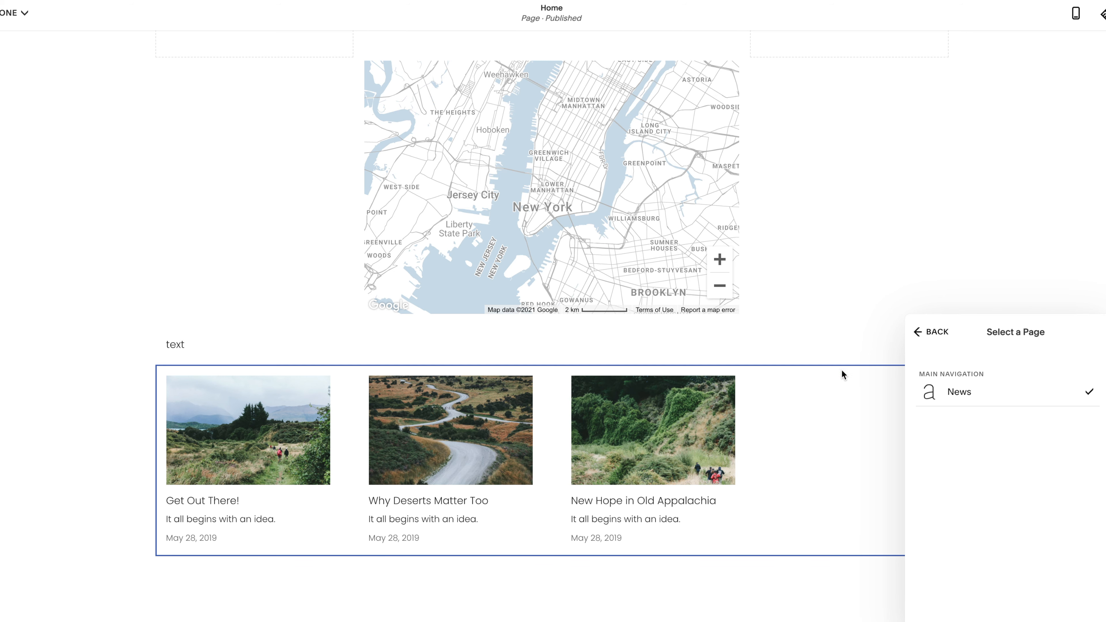
scroll(813, 366, "down", 1)
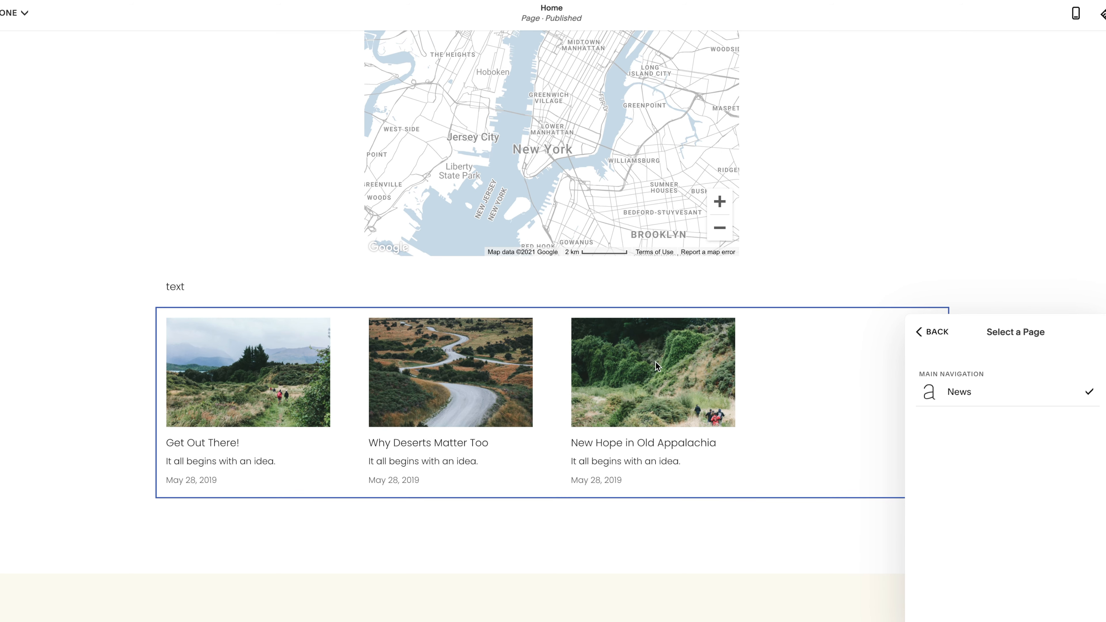
left_click(937, 333)
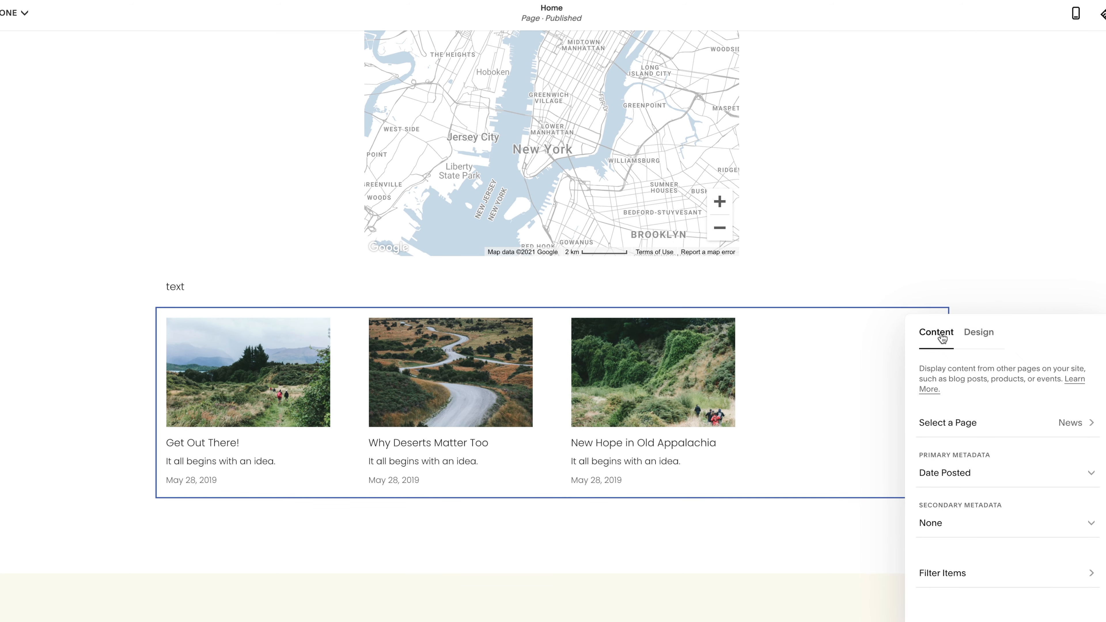
Try Author as the summary's primary metadata and set it to Location
left_click(957, 478)
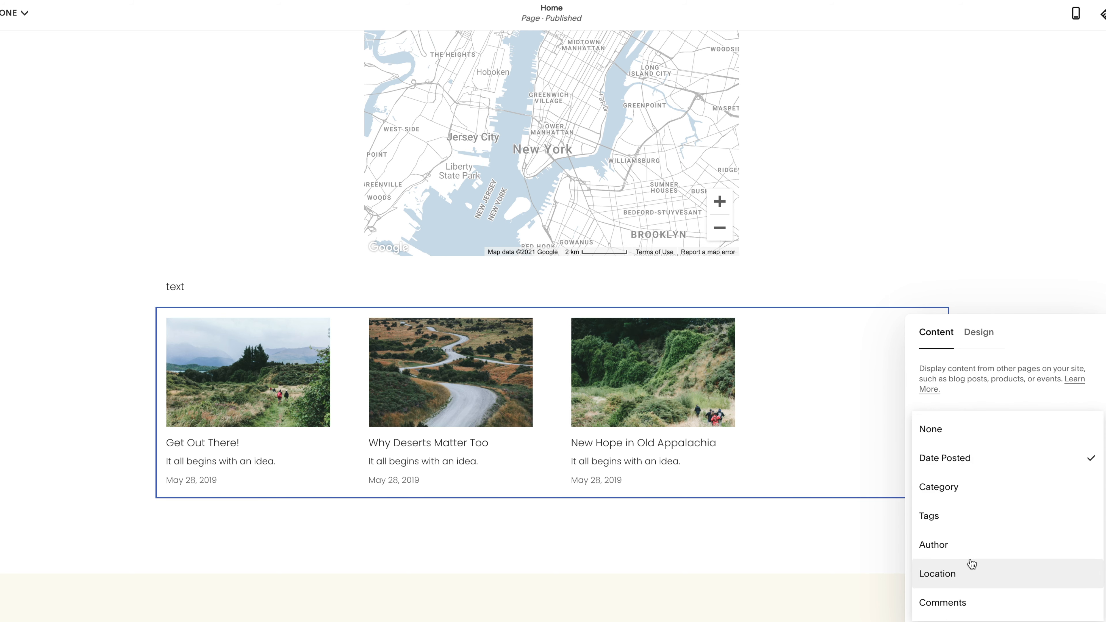
left_click(988, 397)
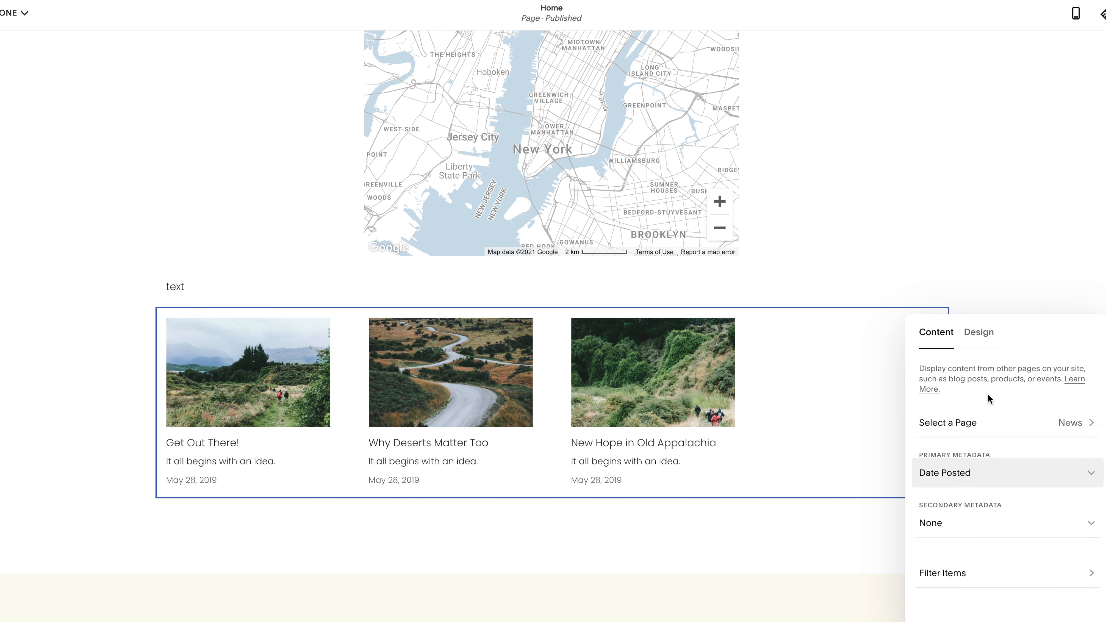
left_click(942, 465)
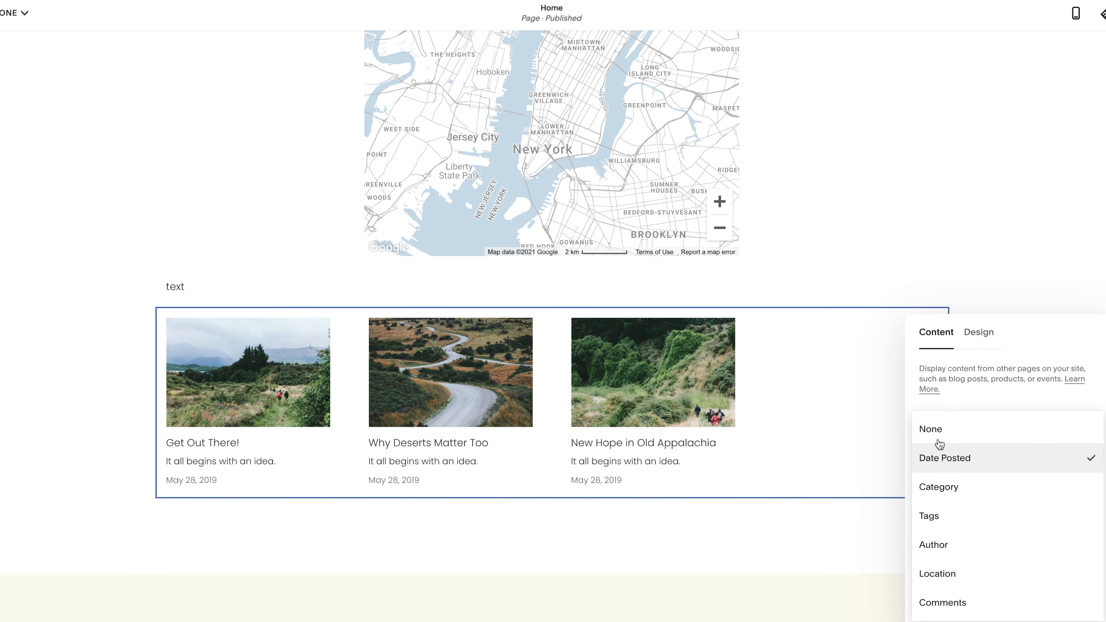
left_click(949, 544)
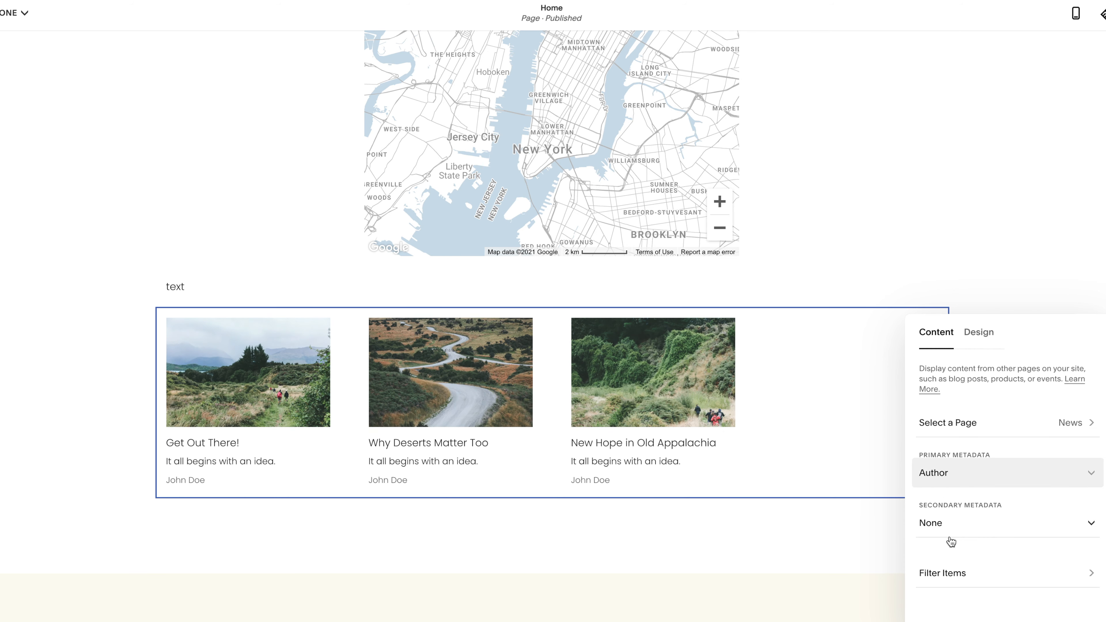
left_click(949, 472)
left_click(950, 502)
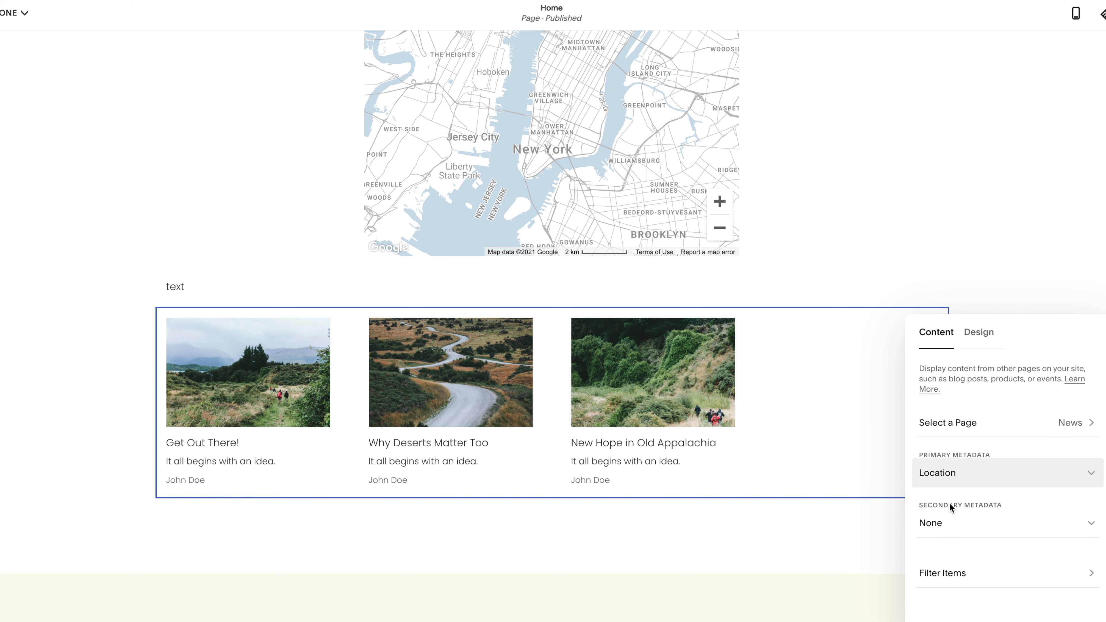
Set the summary's secondary metadata to Tags and look over its item filter options
left_click(944, 529)
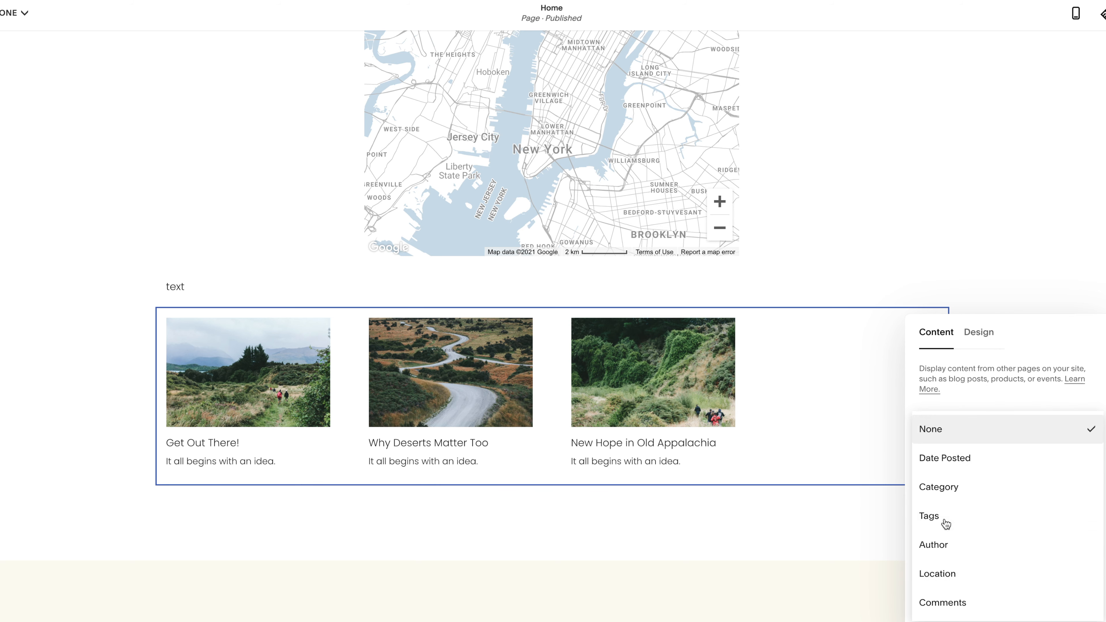
left_click(945, 525)
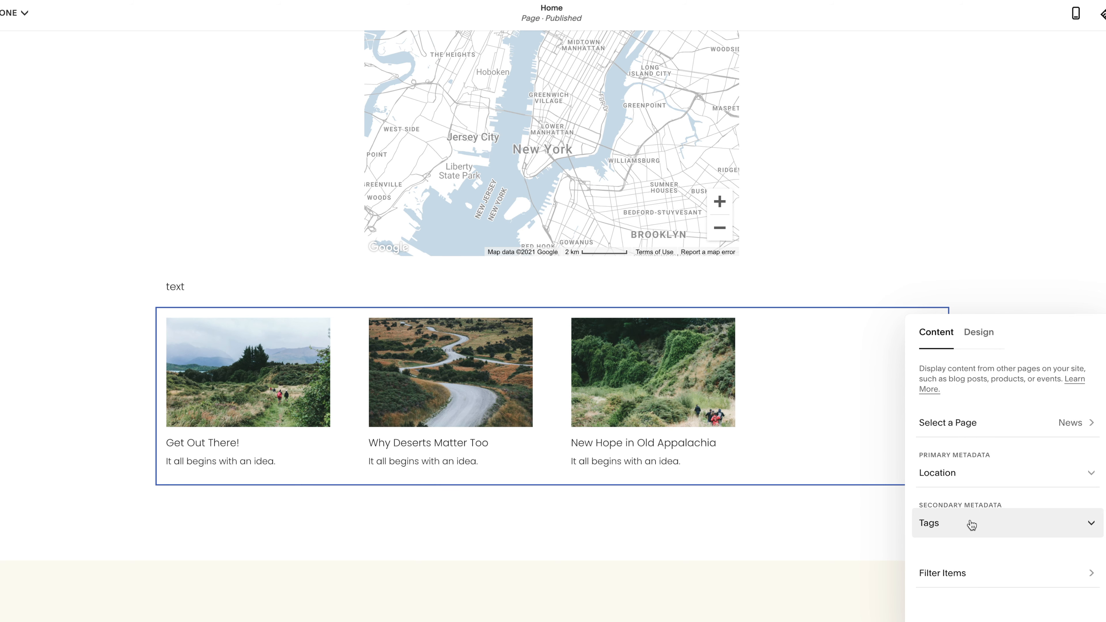
left_click(966, 572)
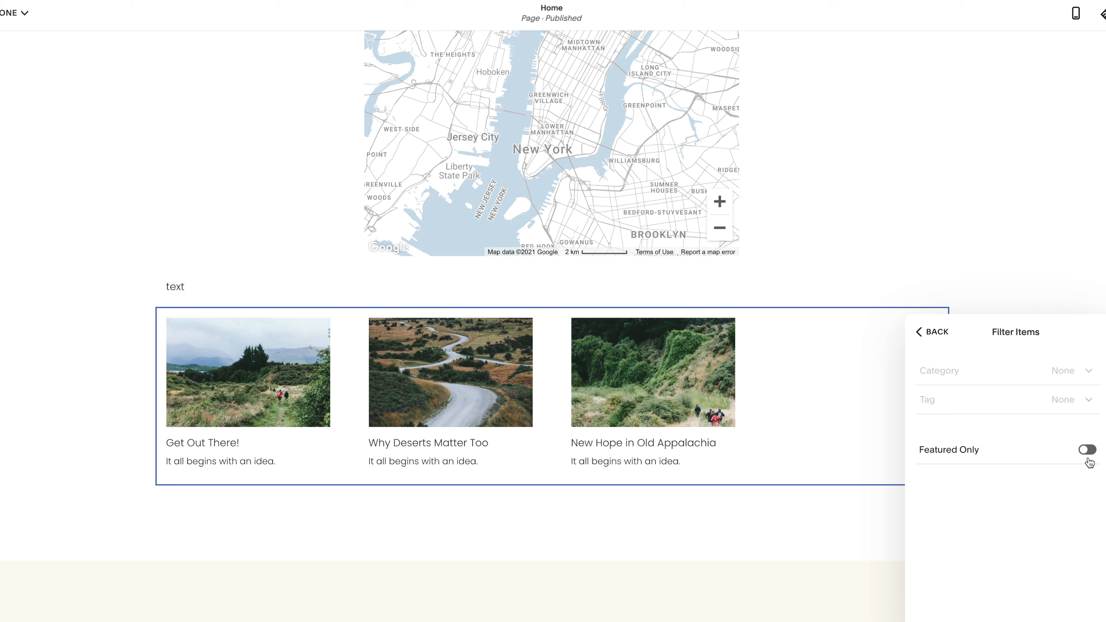
left_click(947, 337)
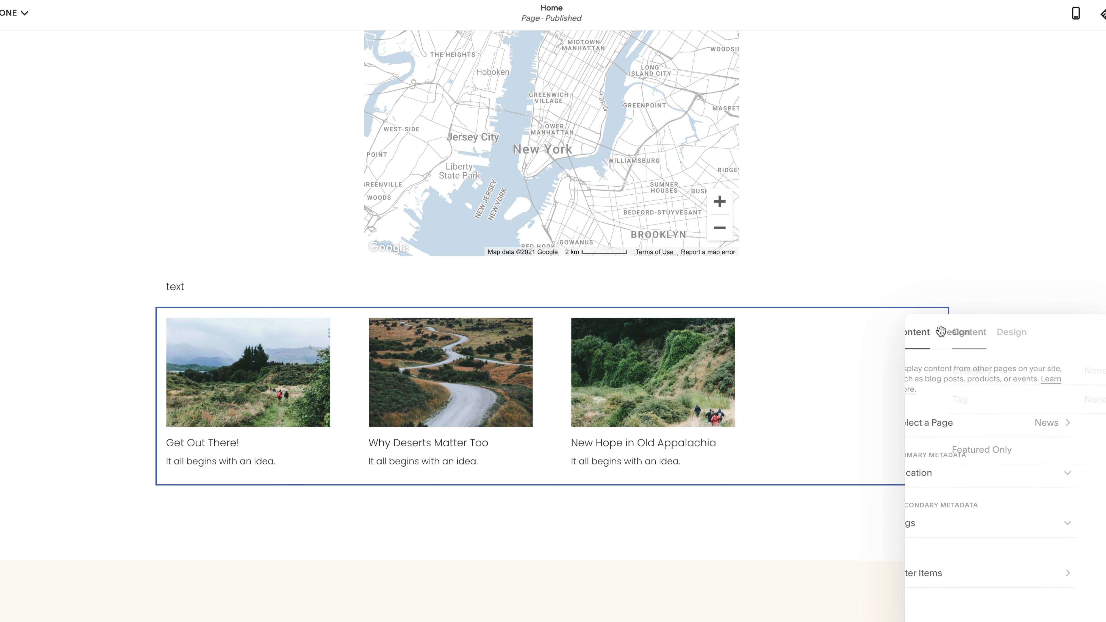
Preview the Carousel and List layouts for the summary, and apply the Grid layout with the number of items at 12
left_click(988, 333)
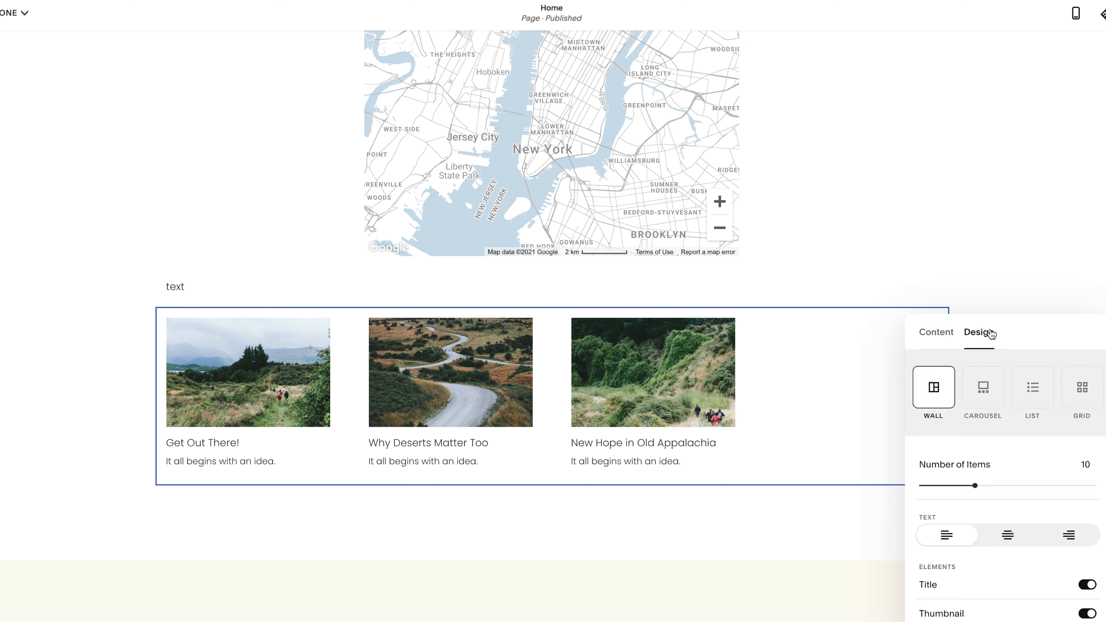
left_click(982, 392)
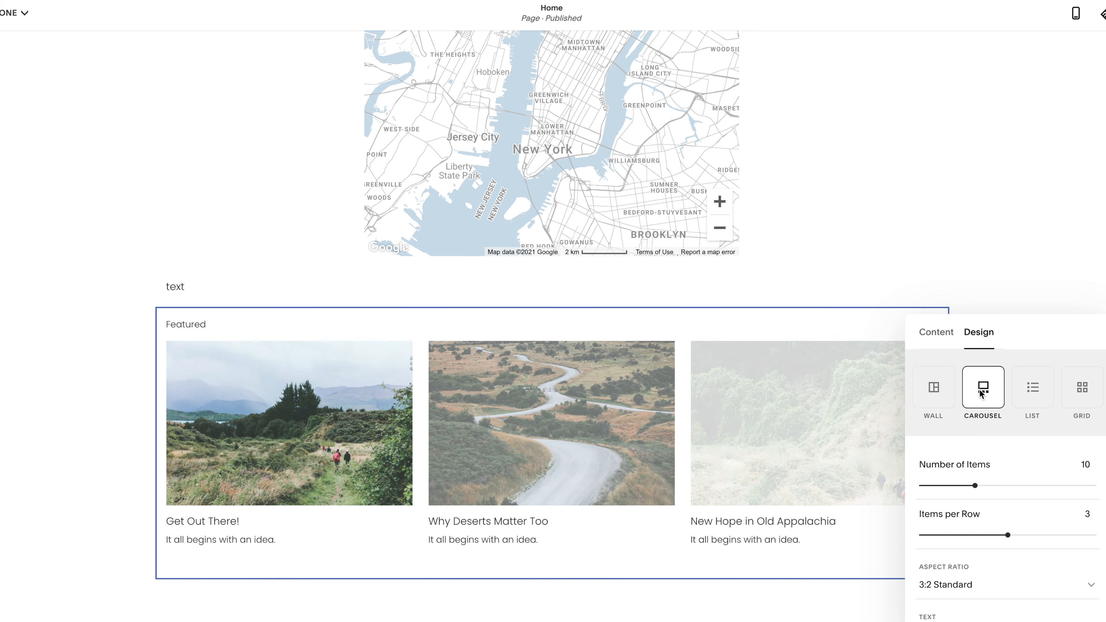
left_click_drag(1024, 329, 927, 47)
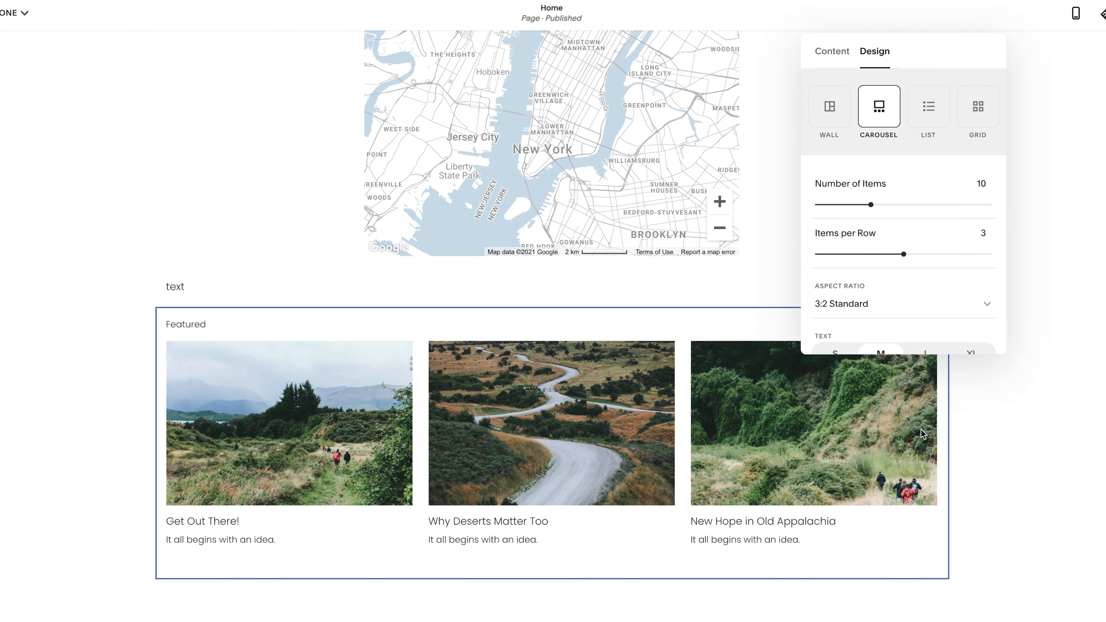
left_click(926, 101)
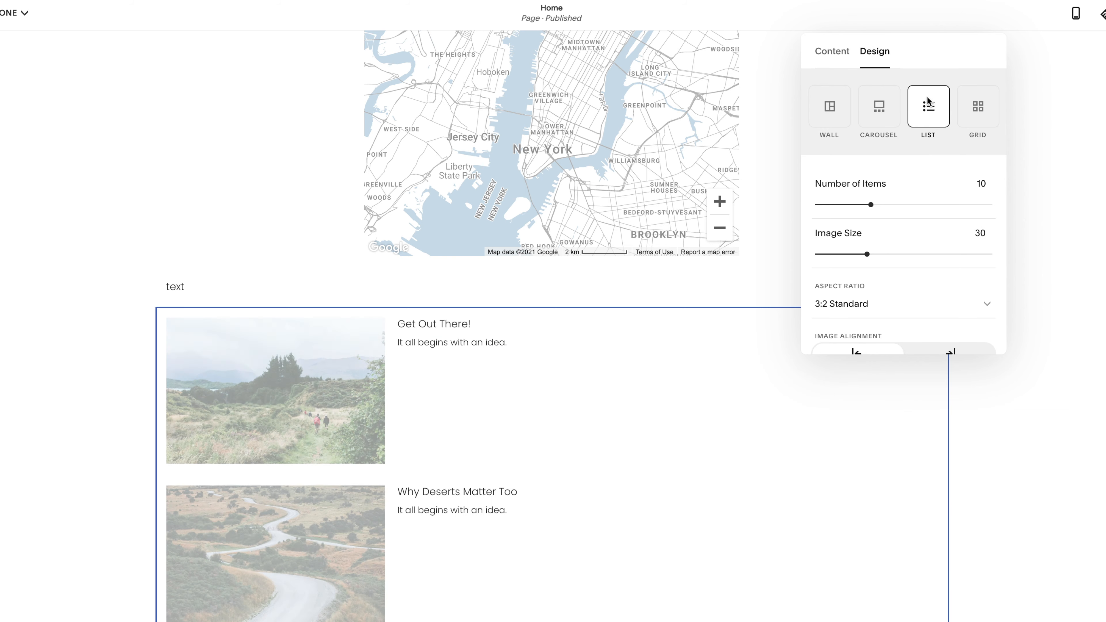
left_click(979, 121)
mouse_move(871, 205)
left_mouse_down()
mouse_move(922, 214)
mouse_move(795, 198)
mouse_move(883, 205)
left_mouse_up()
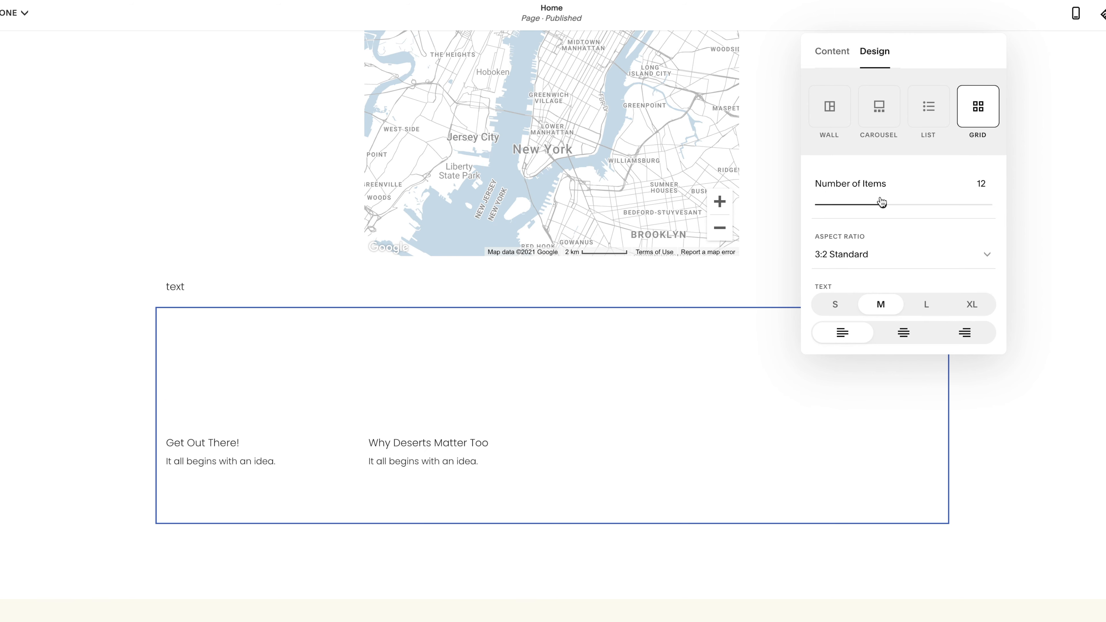
Preview the Wall layout for the summary, and apply the Carousel layout with the number of items at 13
left_click(833, 109)
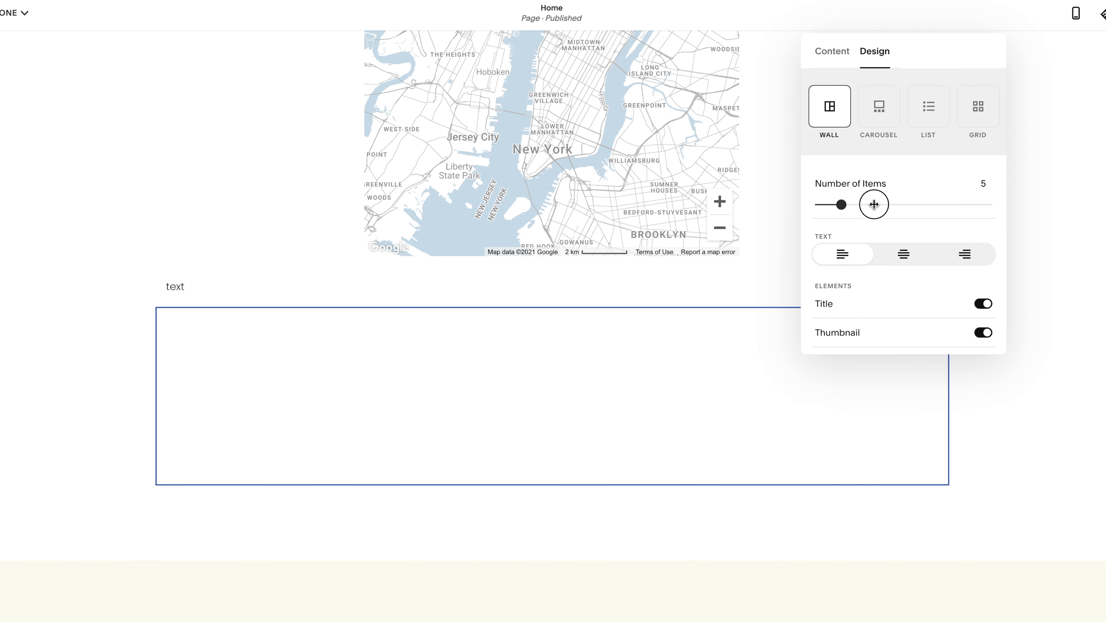
left_click(877, 109)
mouse_move(883, 204)
left_mouse_down()
mouse_move(803, 210)
mouse_move(889, 205)
left_mouse_up()
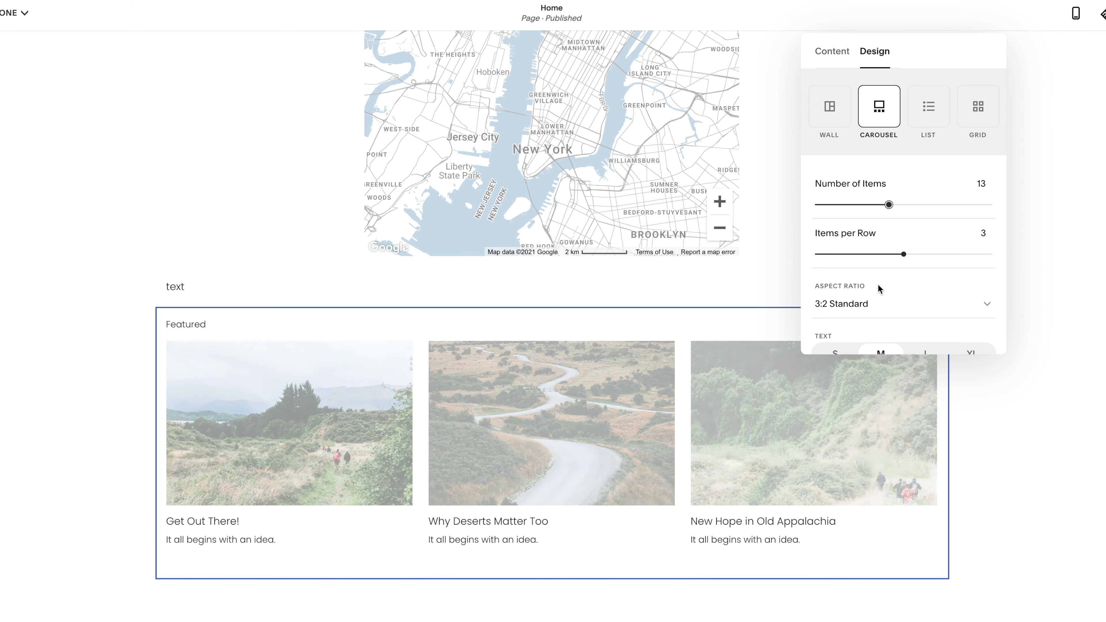
Set the summary images' aspect ratio to 1:1 Square and look over the other ratio options
scroll(854, 243, "down", 2)
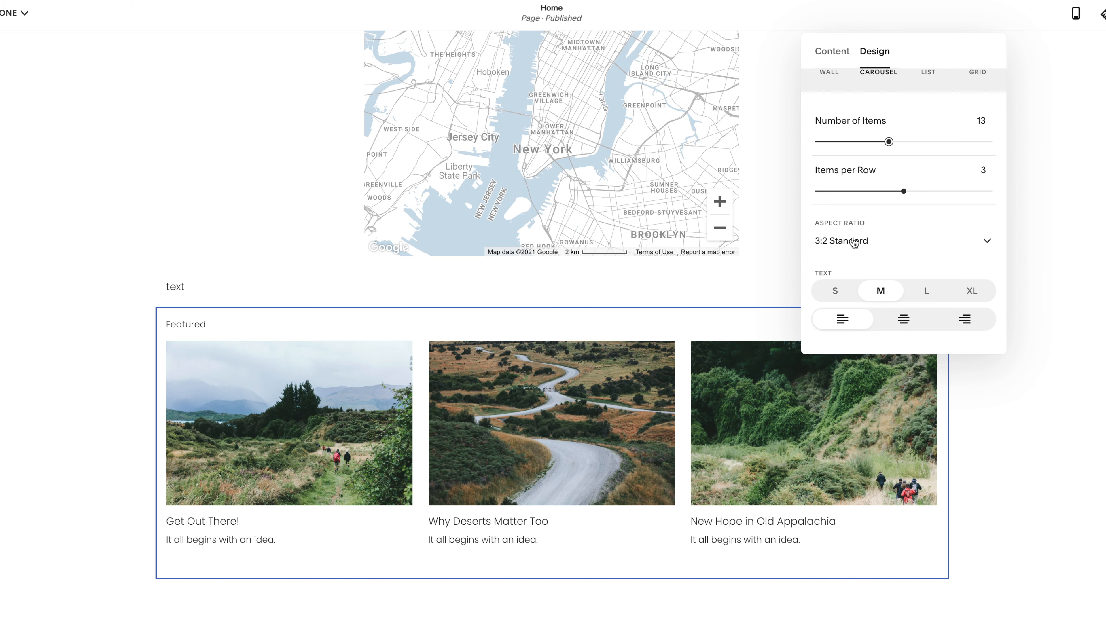
left_click(842, 246)
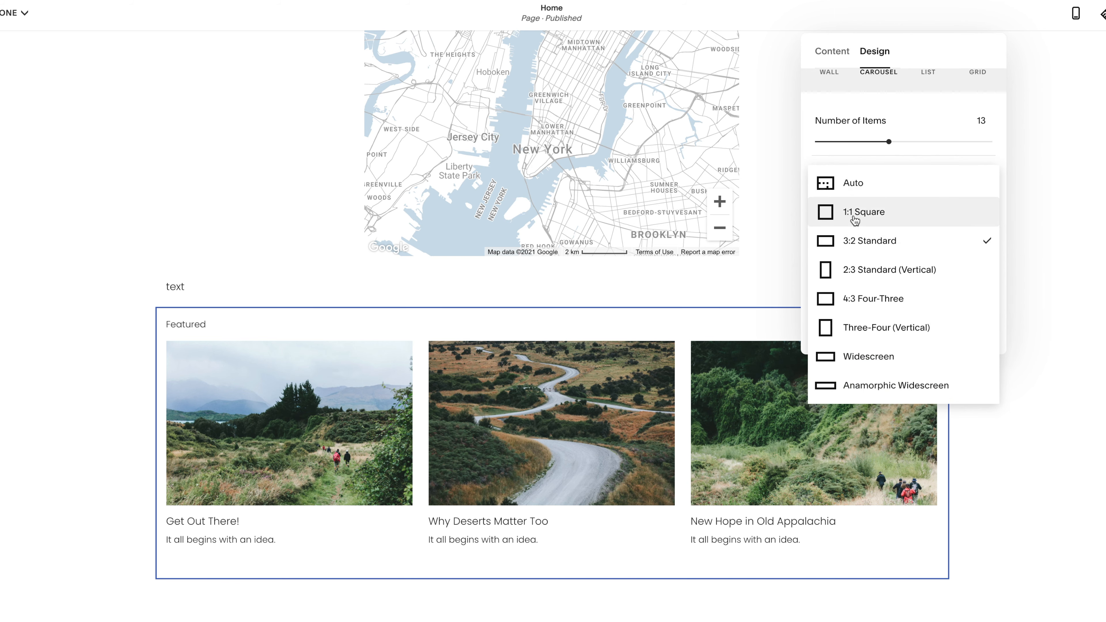
left_click(855, 220)
left_click(844, 244)
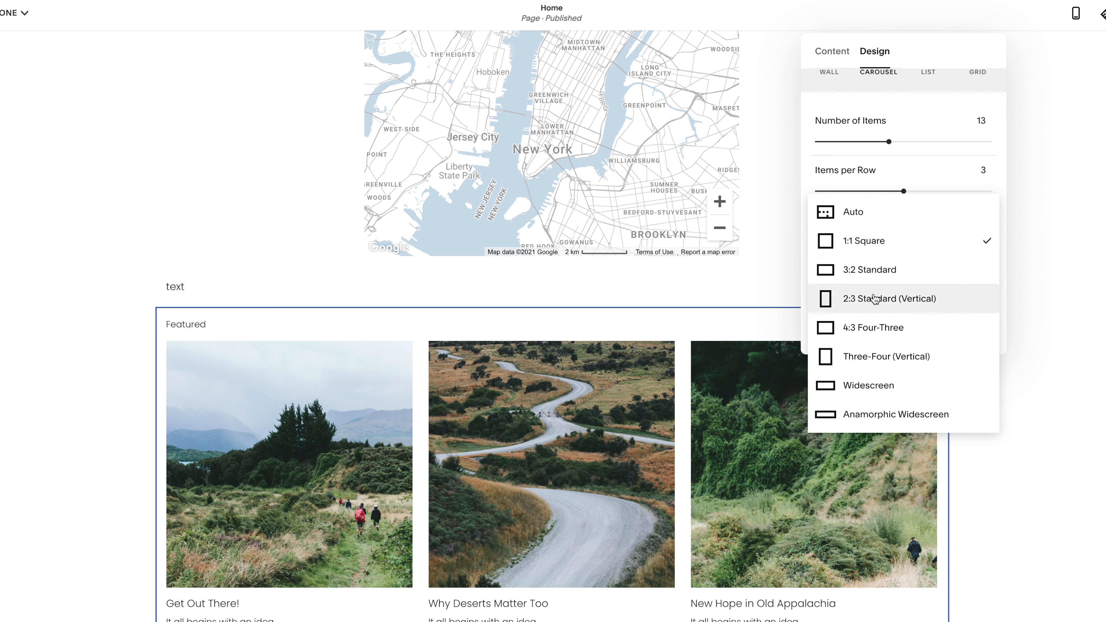
left_click(938, 183)
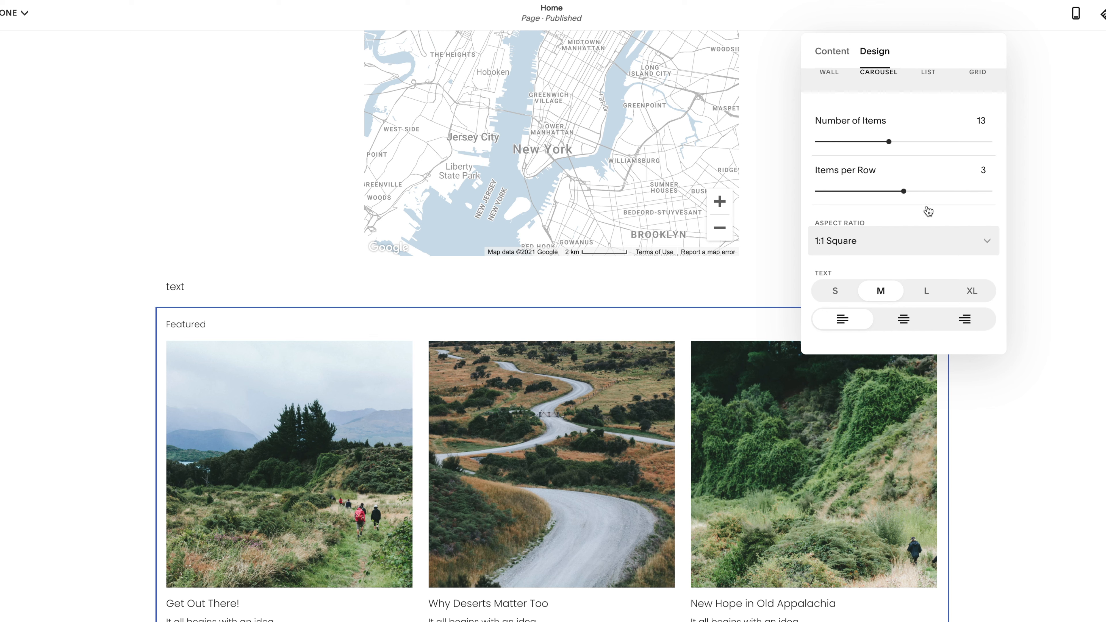
Center-align the text of the summary items
scroll(832, 298, "down", 5)
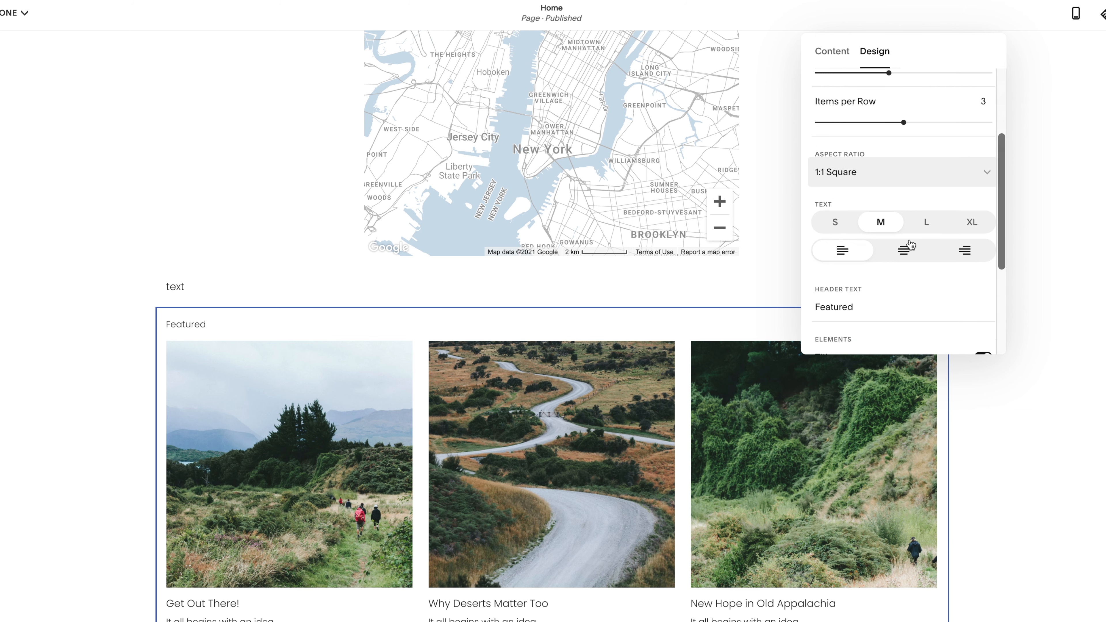
scroll(929, 169, "down", 1)
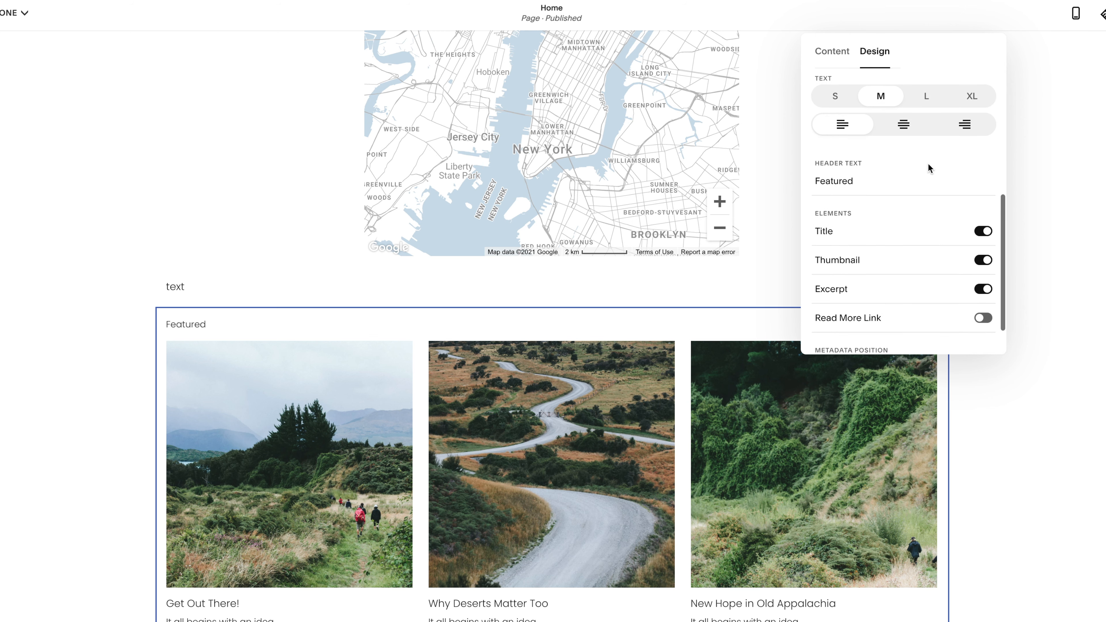
left_click(901, 125)
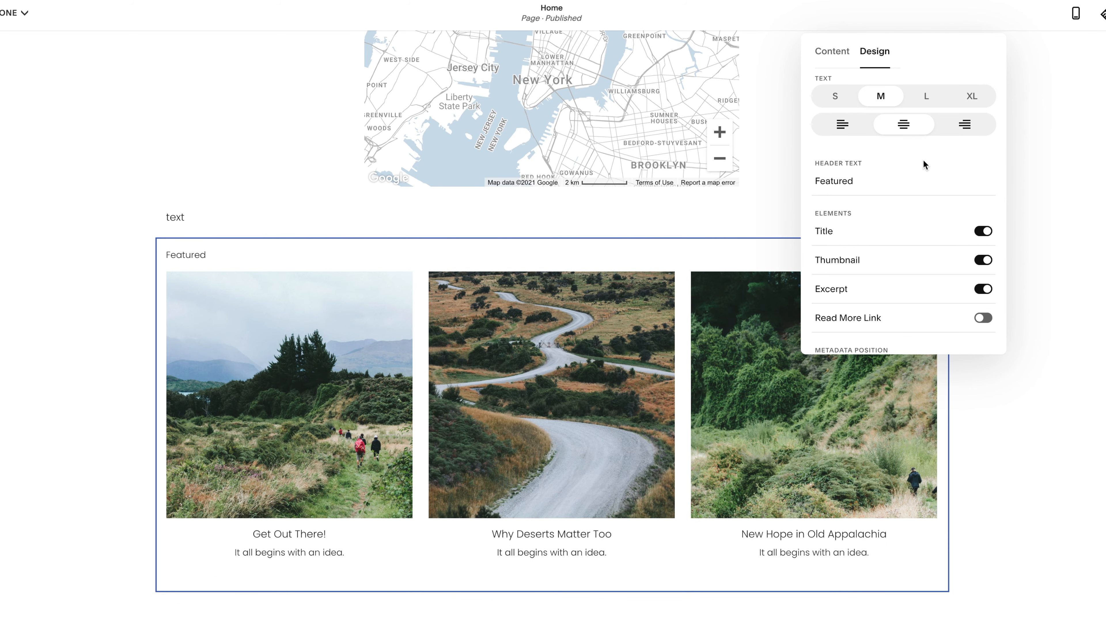
Clear the summary's "Featured" header text
left_click(867, 186)
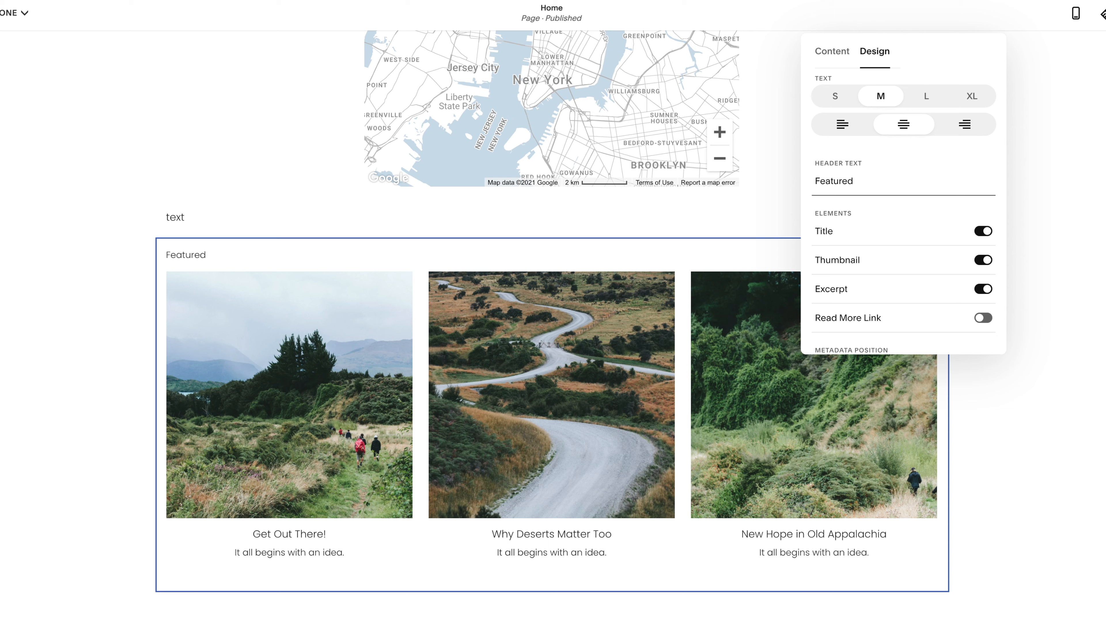
key("BackSpace")
key("BackSpace")
key("BackSpace")
key("BackSpace")
key("BackSpace")
double_click(834, 182)
key("BackSpace")
Enable the summary's Read More Link and hide the Excerpt, keeping the Thumbnail shown
left_click(988, 320)
left_click(987, 292)
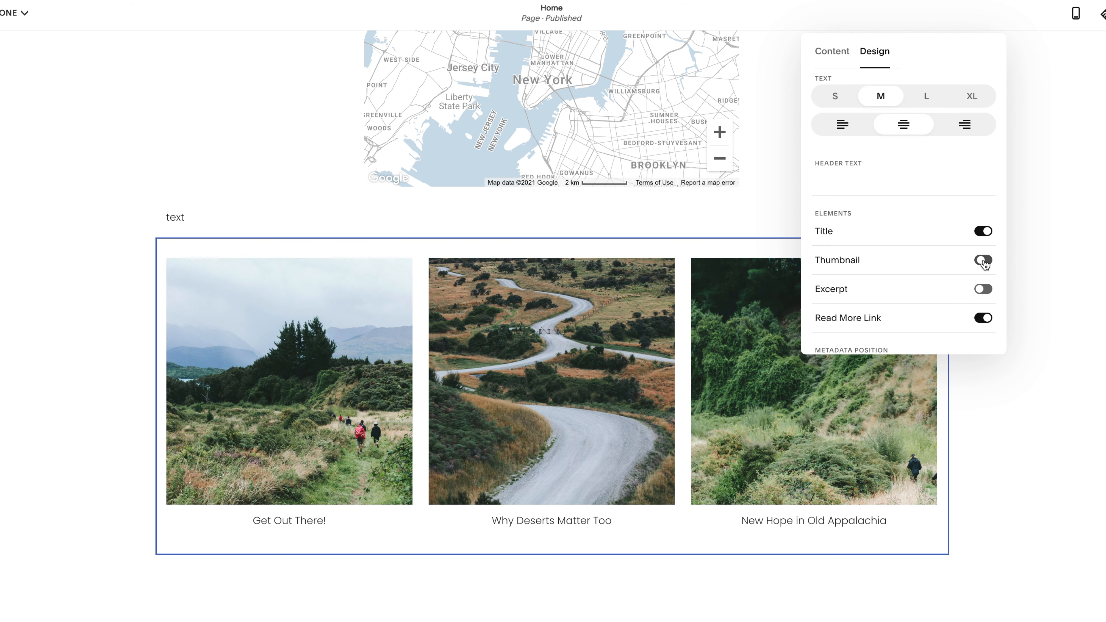
left_click(984, 263)
left_click(985, 264)
Try the Below Title and Below Content metadata positions for the summary, and apply Above Title
scroll(935, 283, "down", 1)
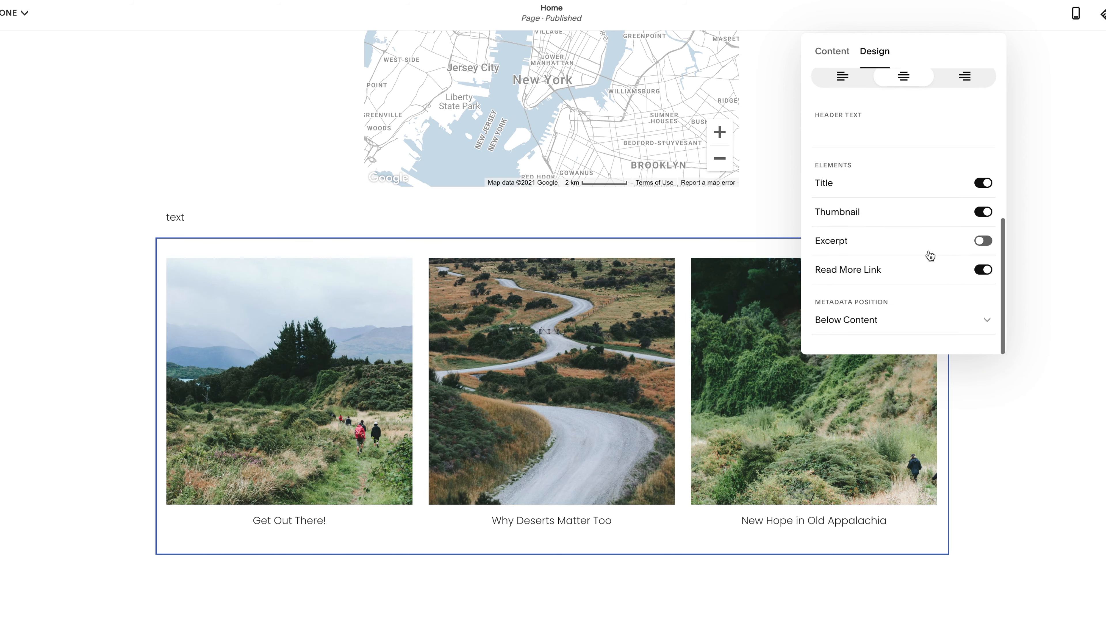
left_click(873, 319)
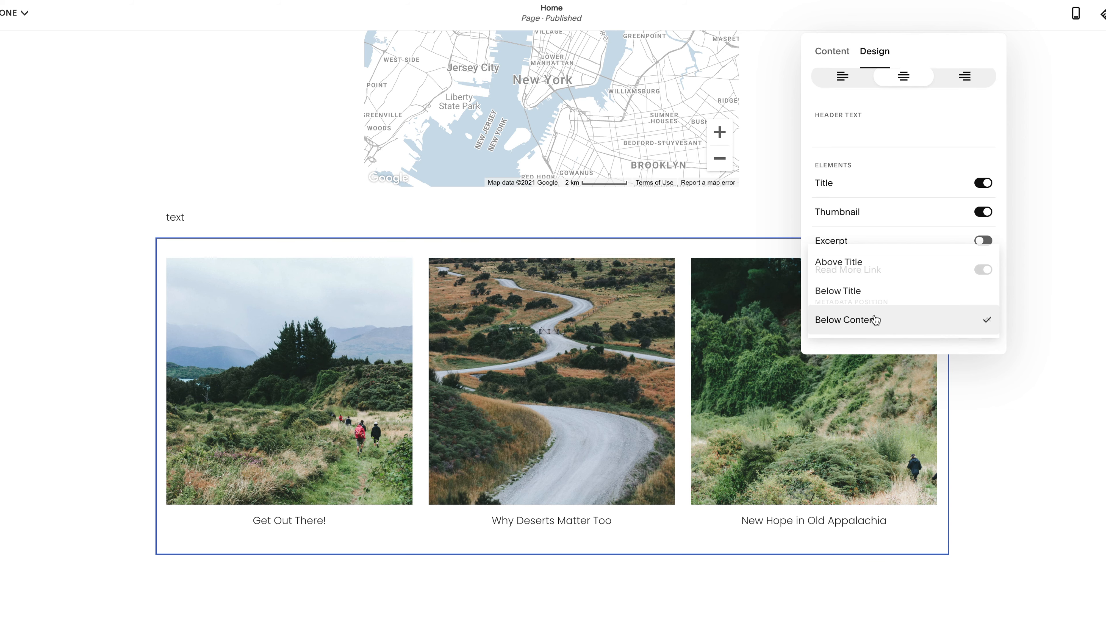
left_click(866, 264)
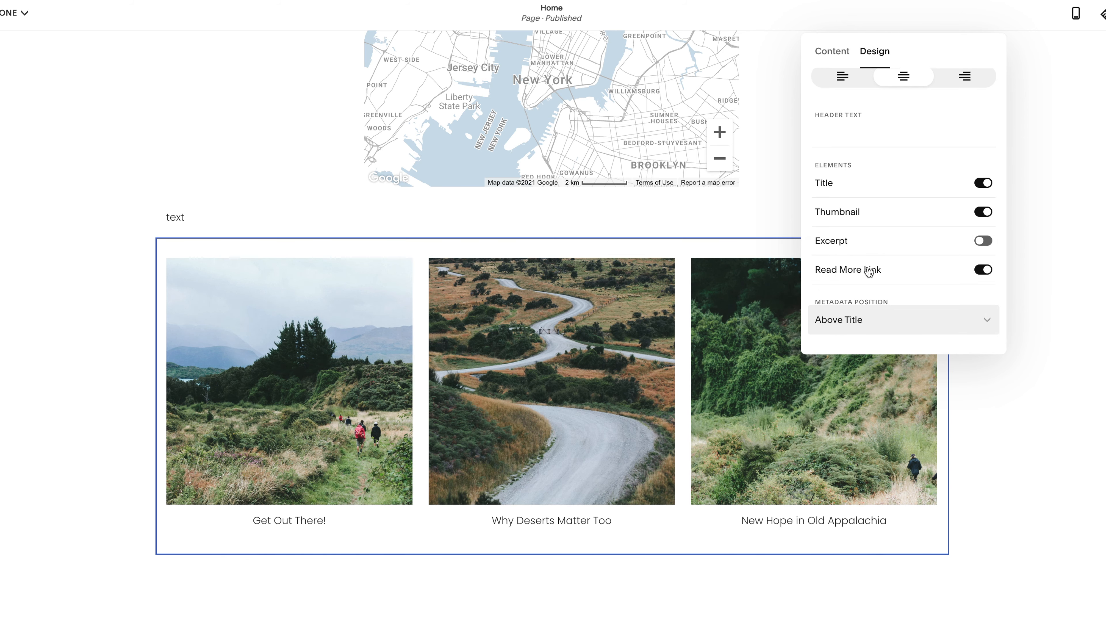
left_click(854, 312)
left_click(852, 348)
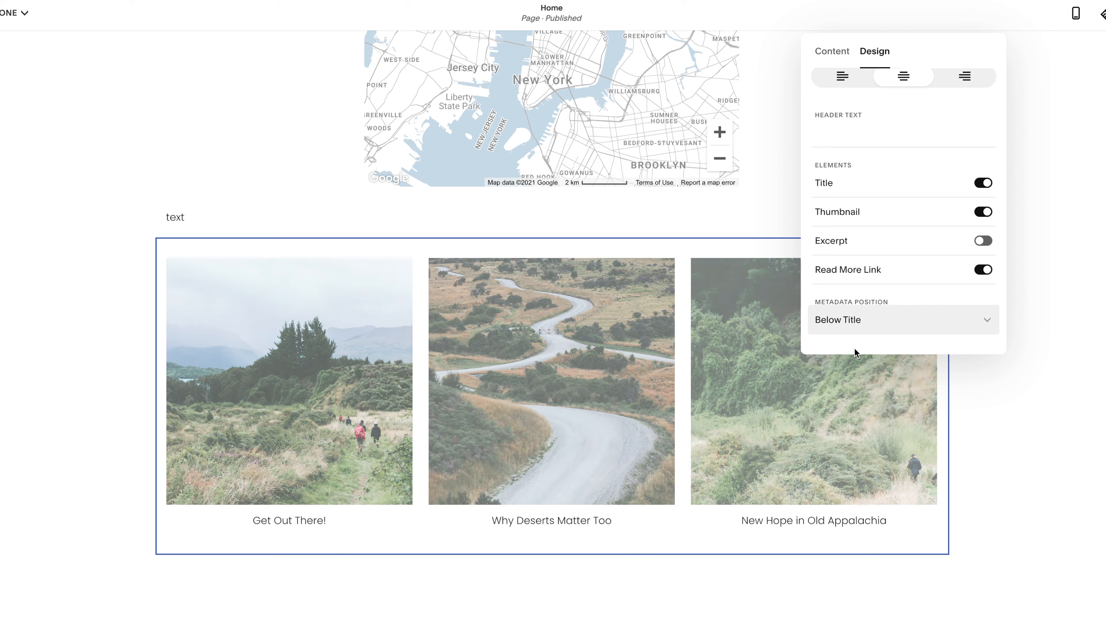
left_click(842, 320)
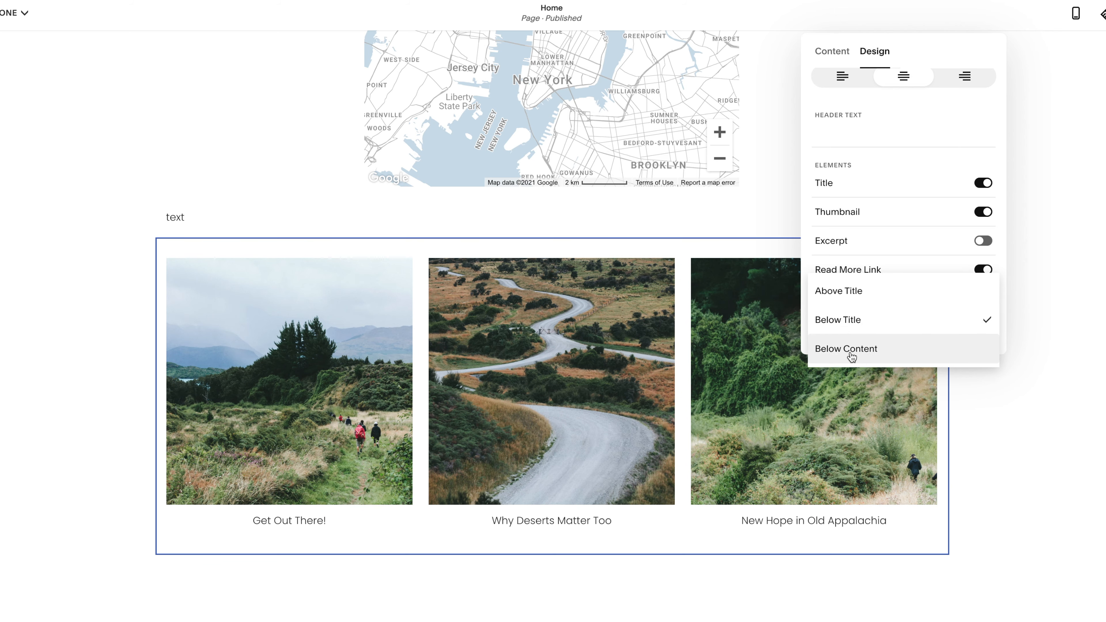
left_click(852, 355)
left_click(842, 324)
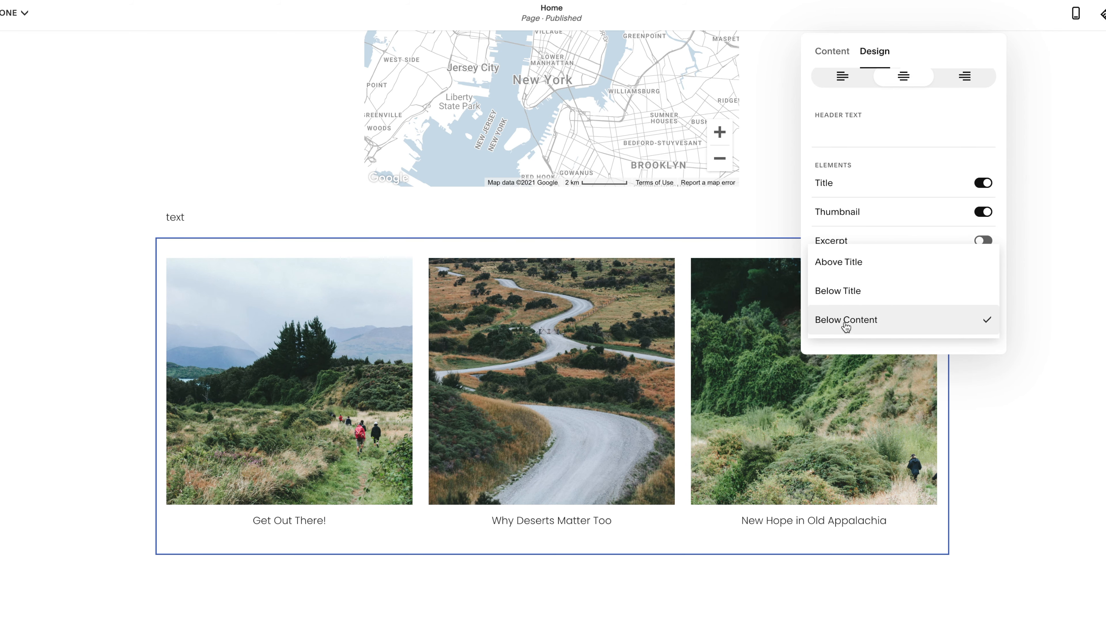
left_click(838, 260)
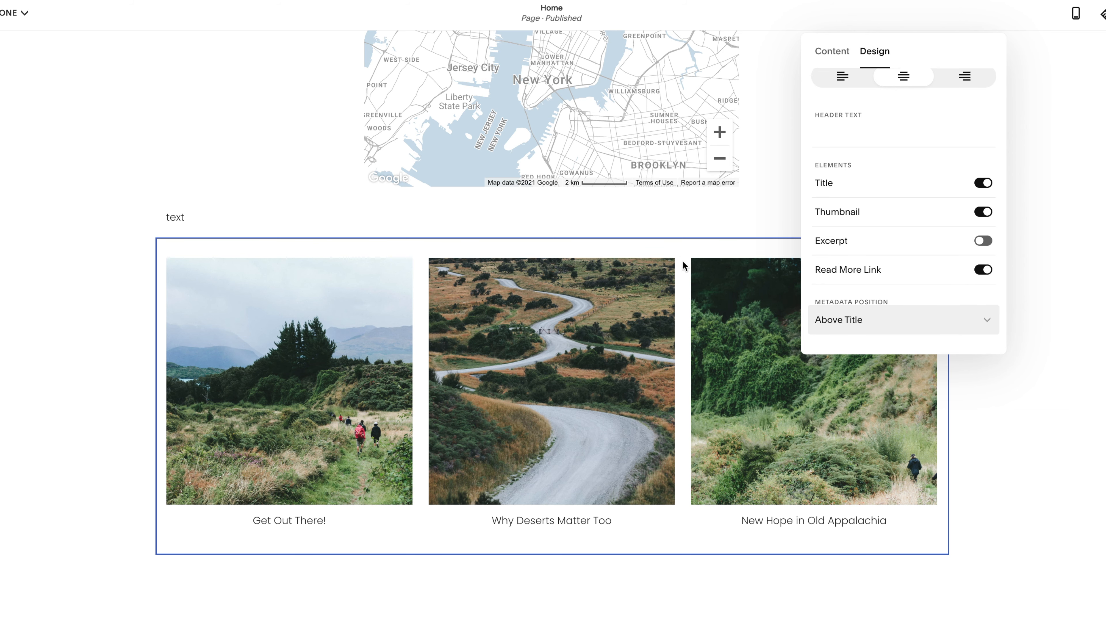
Close the summary settings and add a Social Links block directly below the summary
scroll(680, 266, "down", 1)
scroll(679, 262, "down", 1)
left_click(673, 256)
scroll(562, 347, "down", 4)
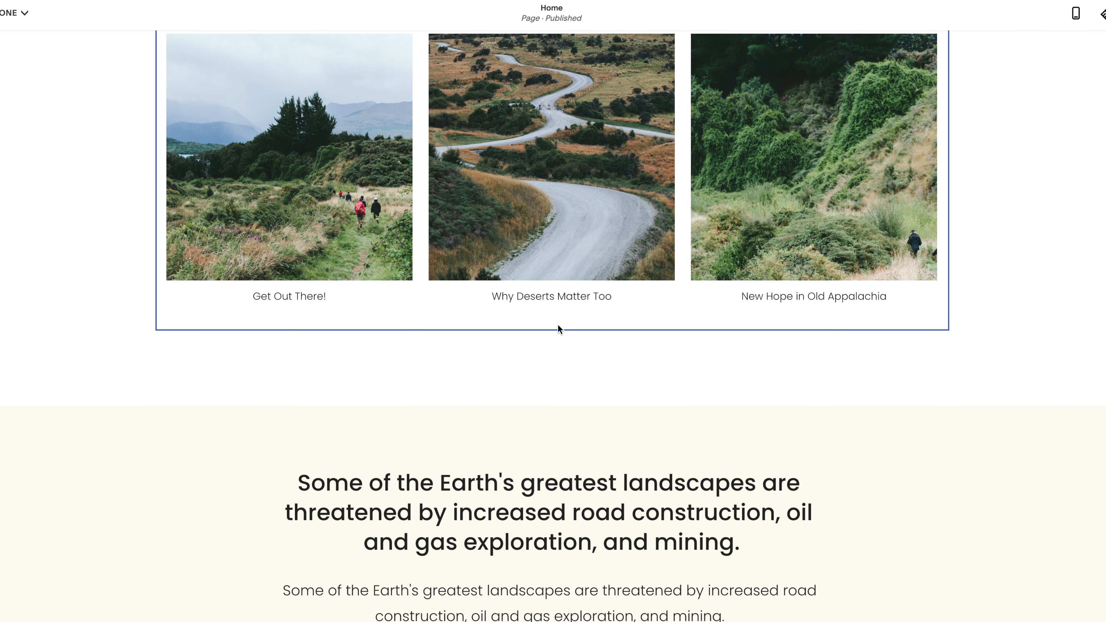
left_click(545, 330)
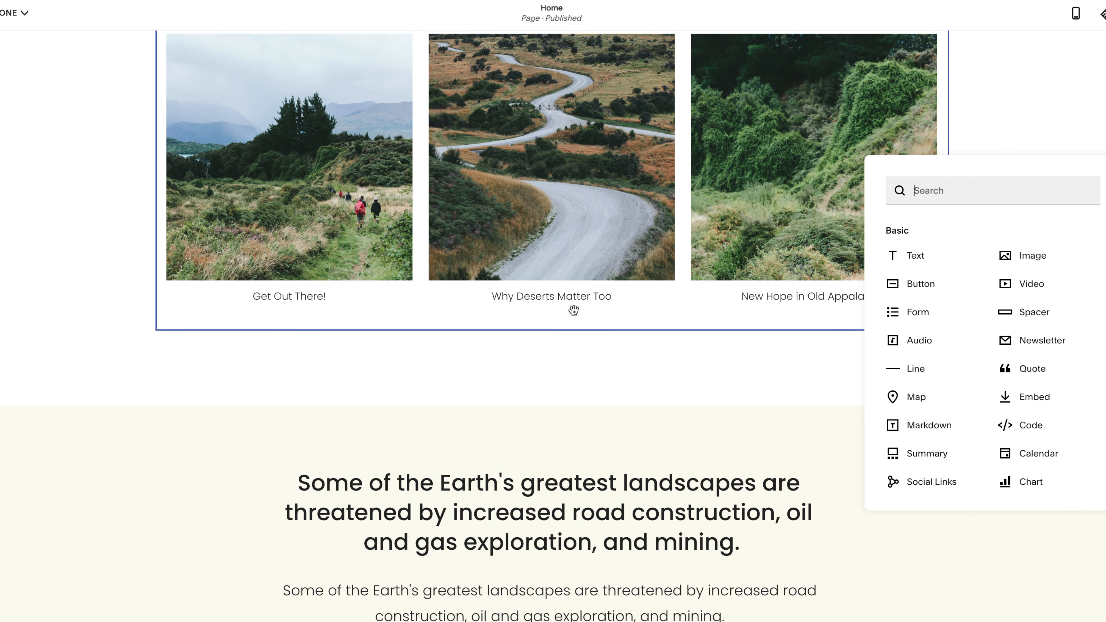
left_click(932, 484)
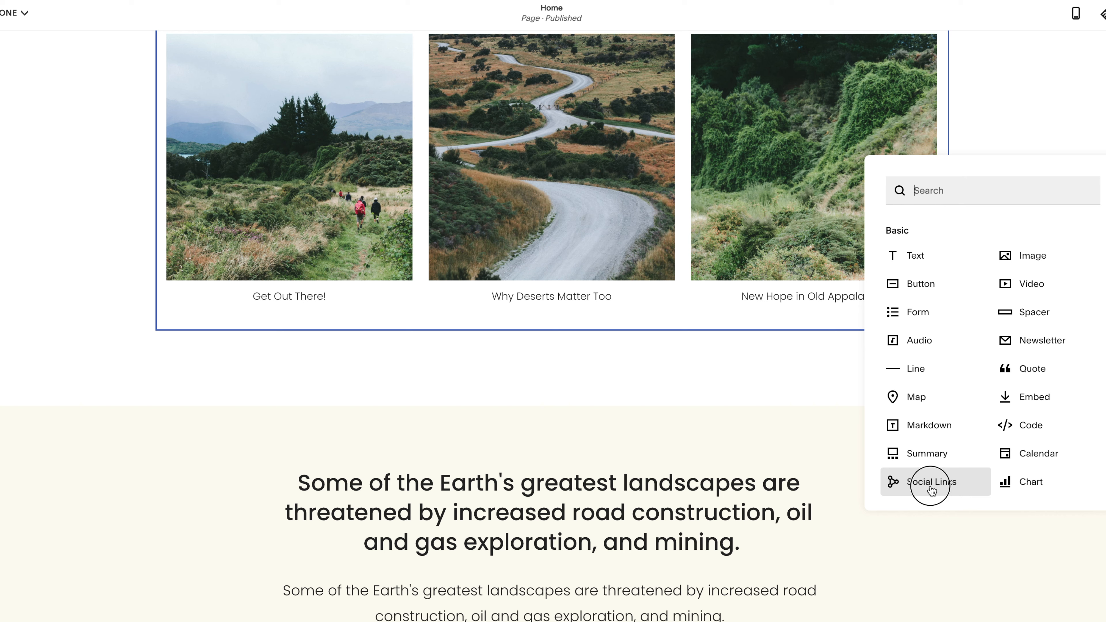
left_click(968, 369)
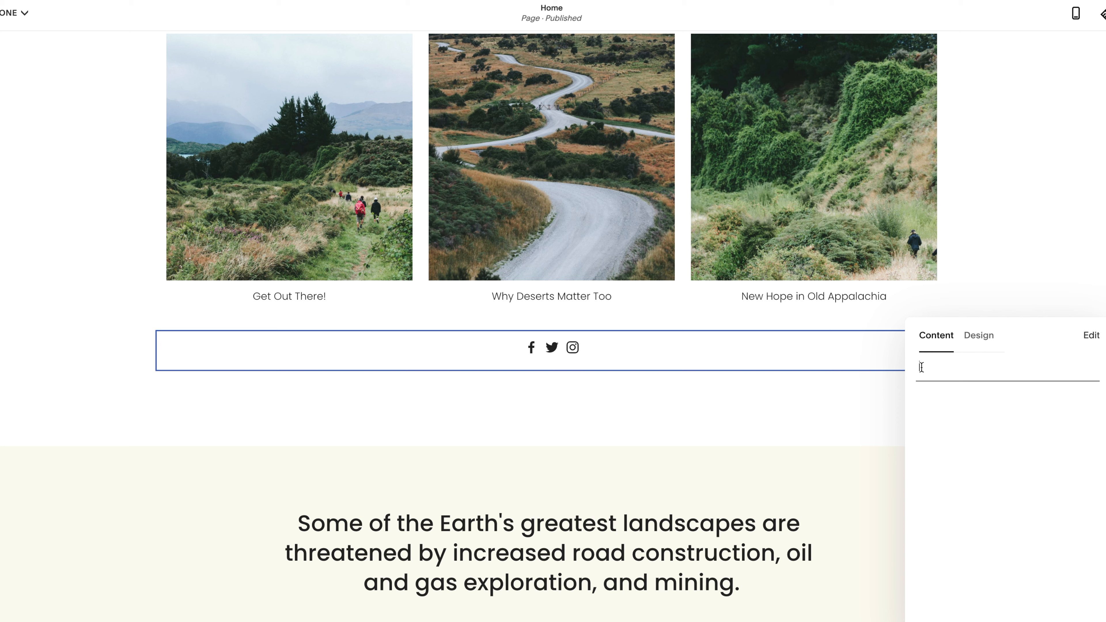
Give the social icons a circular border in the Solid style, trying the square border and Outline style first
left_click(976, 339)
left_click(984, 388)
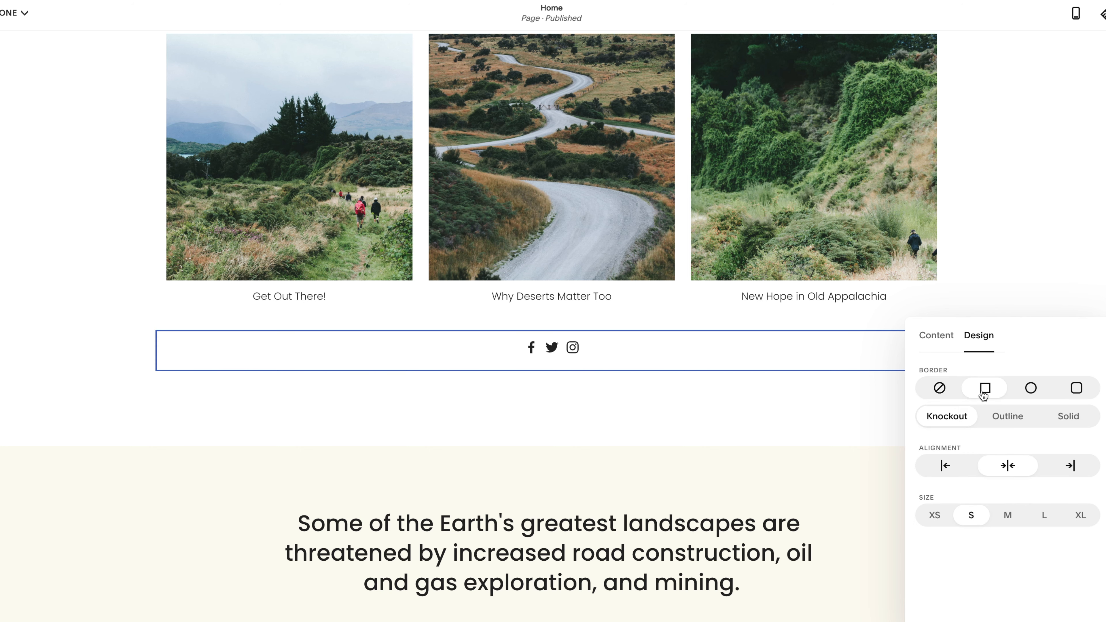
left_click(1029, 389)
left_click(1009, 419)
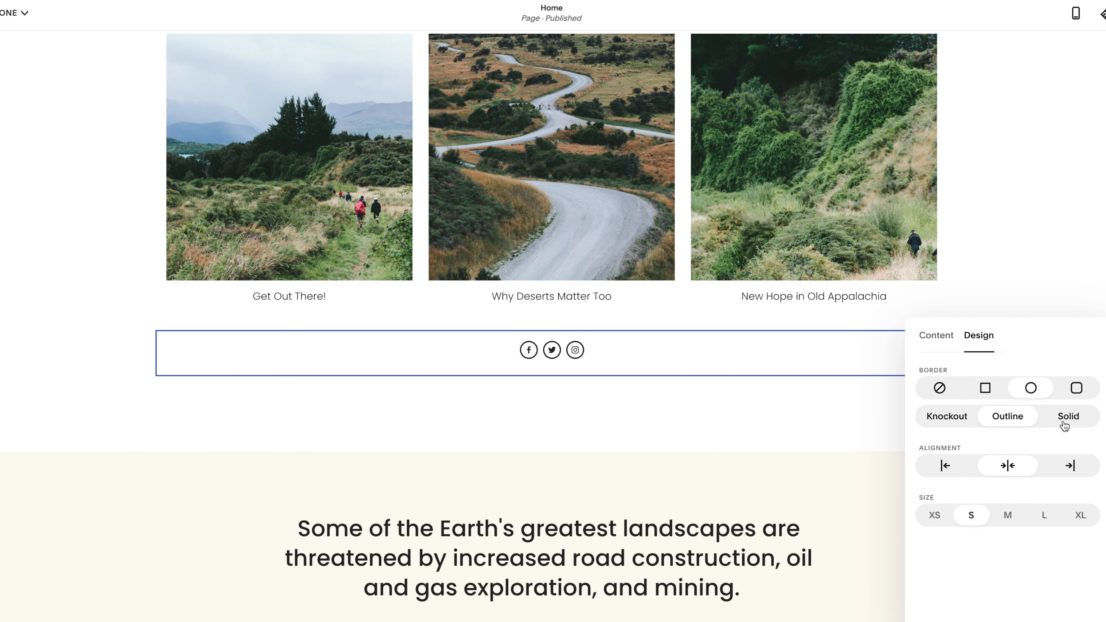
left_click(1067, 419)
Center the social icons and set their size to XS after trying right alignment and the M and XL sizes
left_click(1055, 466)
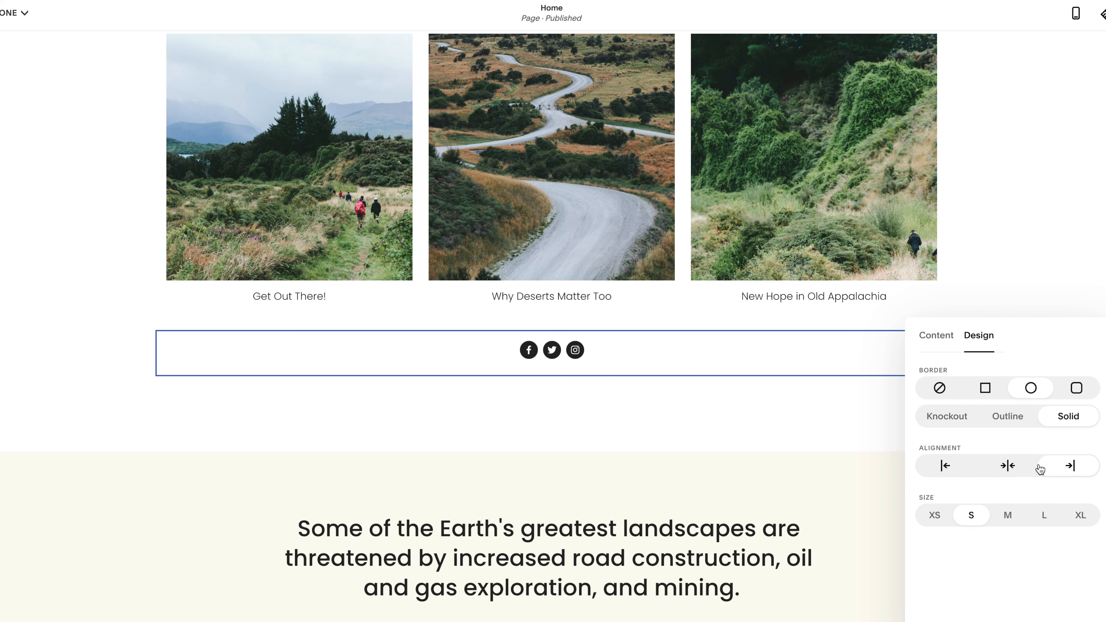
left_click(1007, 465)
left_click(1007, 517)
left_click(1079, 517)
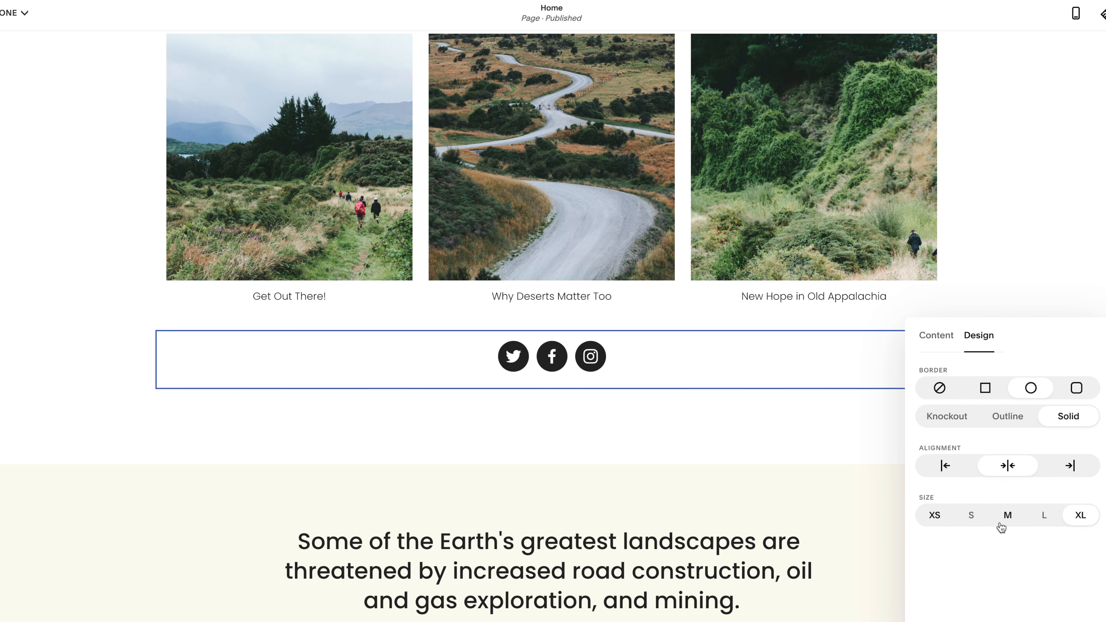
left_click(930, 514)
left_click(814, 357)
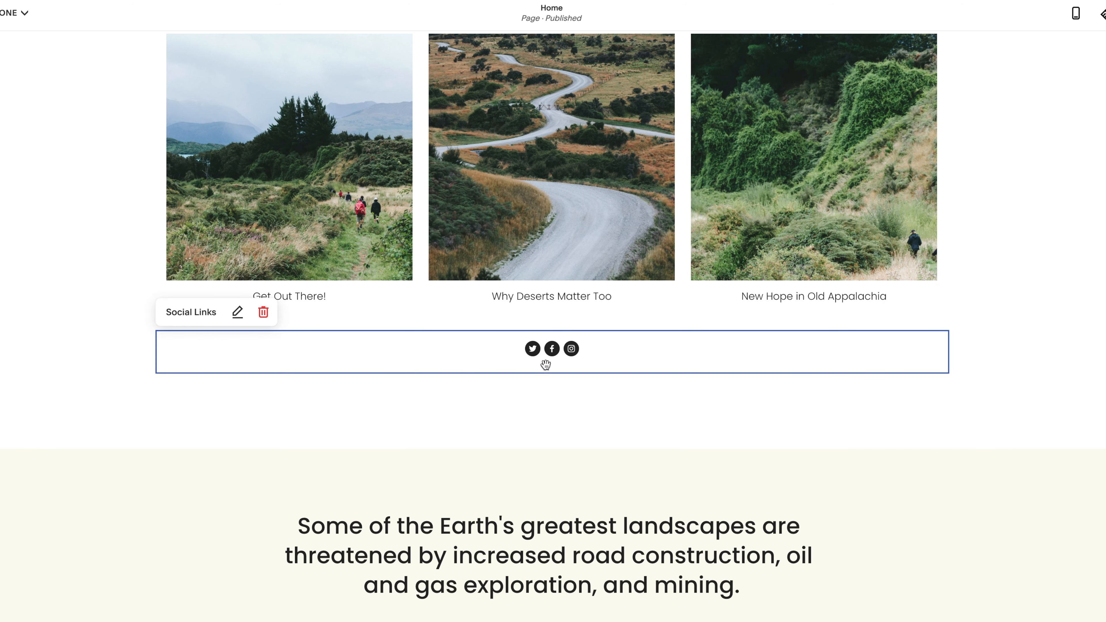
Add an Image block directly below the Social Links block
left_click(554, 378)
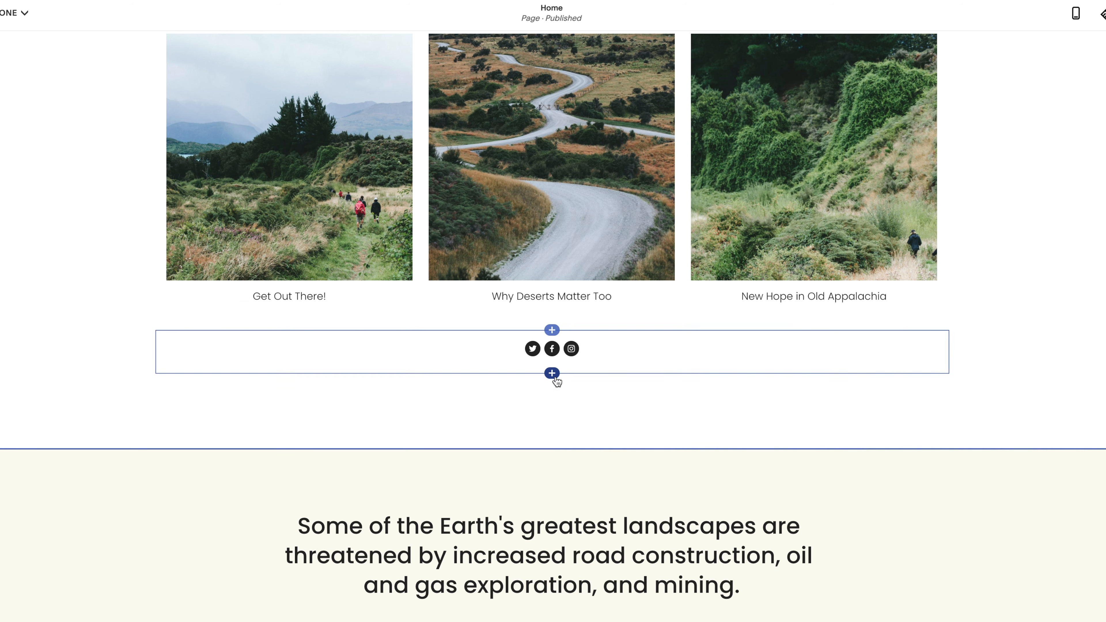
left_click(552, 374)
scroll(905, 474, "down", 1)
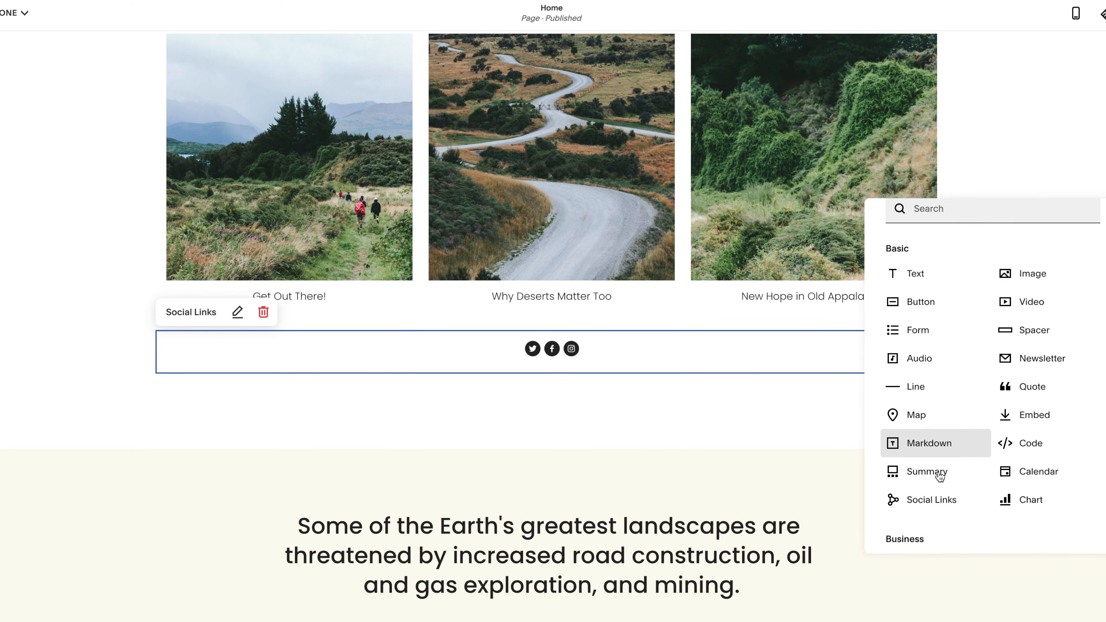
left_click(1023, 275)
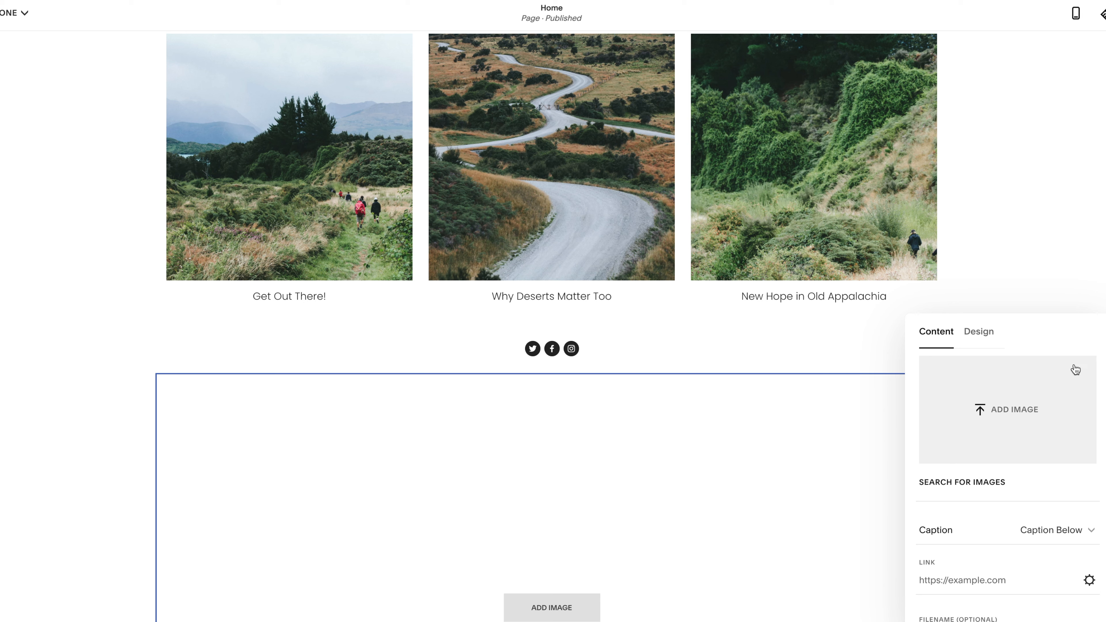
scroll(999, 412, "down", 1)
scroll(754, 488, "down", 5)
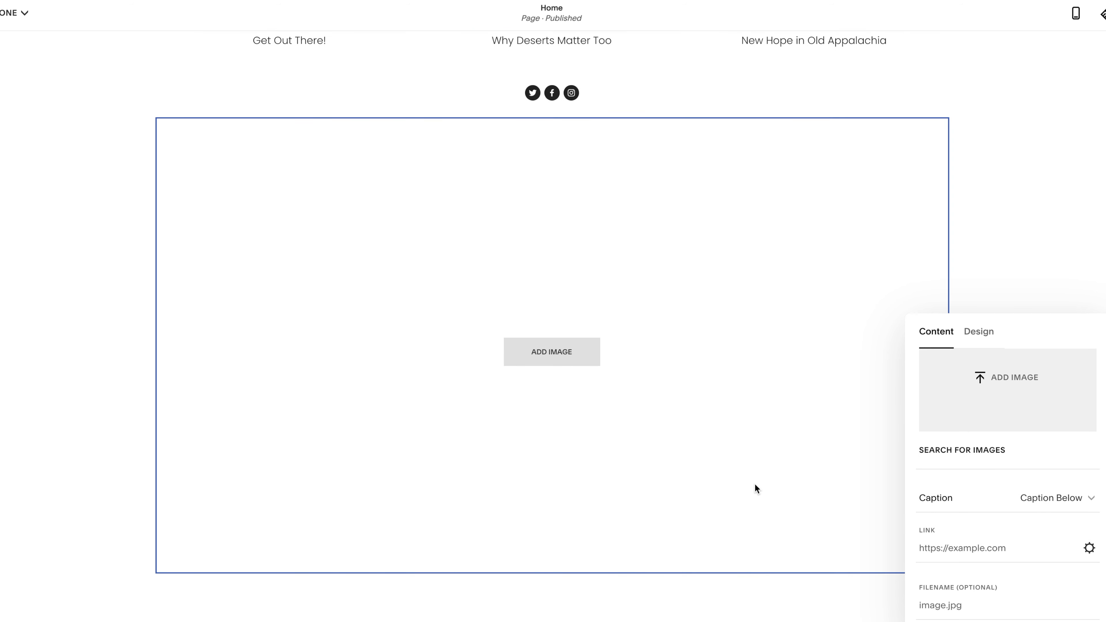
Fill the image block with the free stock photo of brown mountains reflected in water
left_click(977, 451)
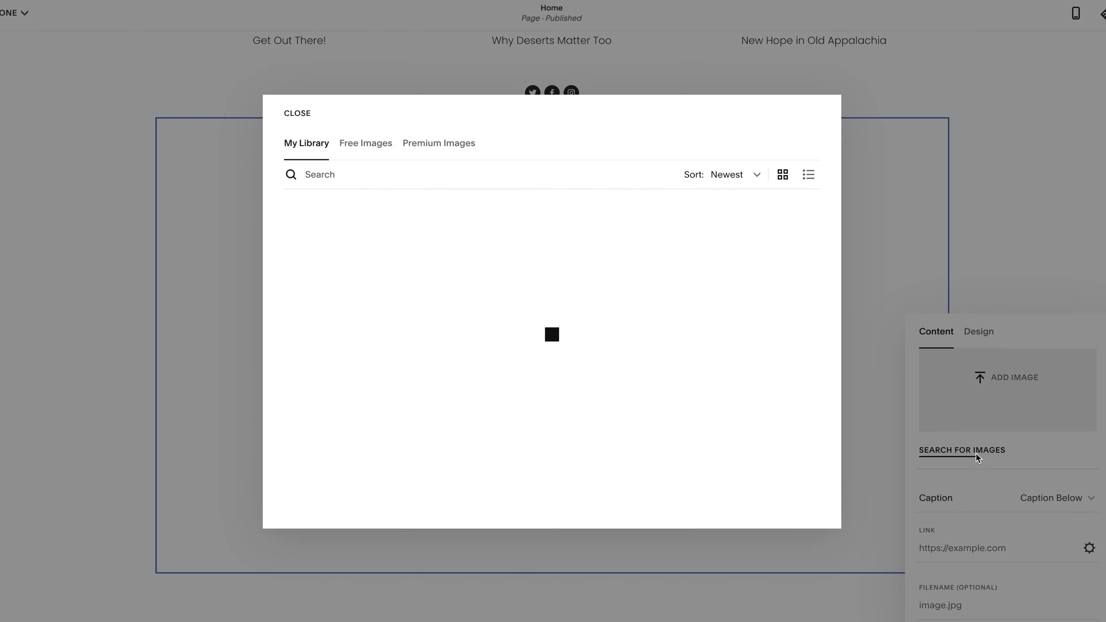
left_click(372, 145)
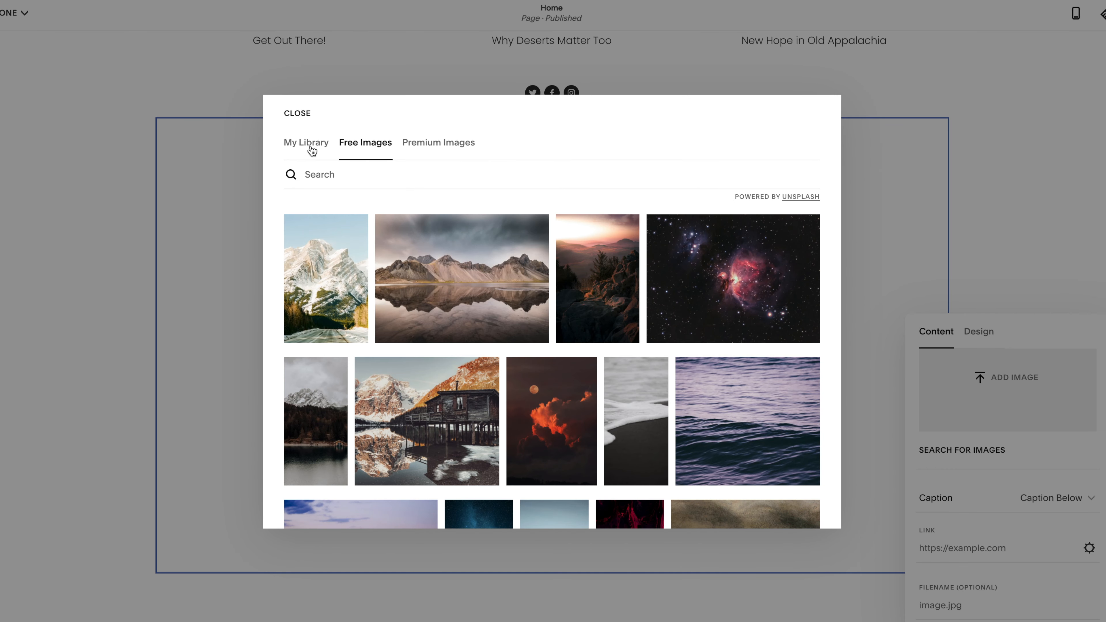
left_click(428, 275)
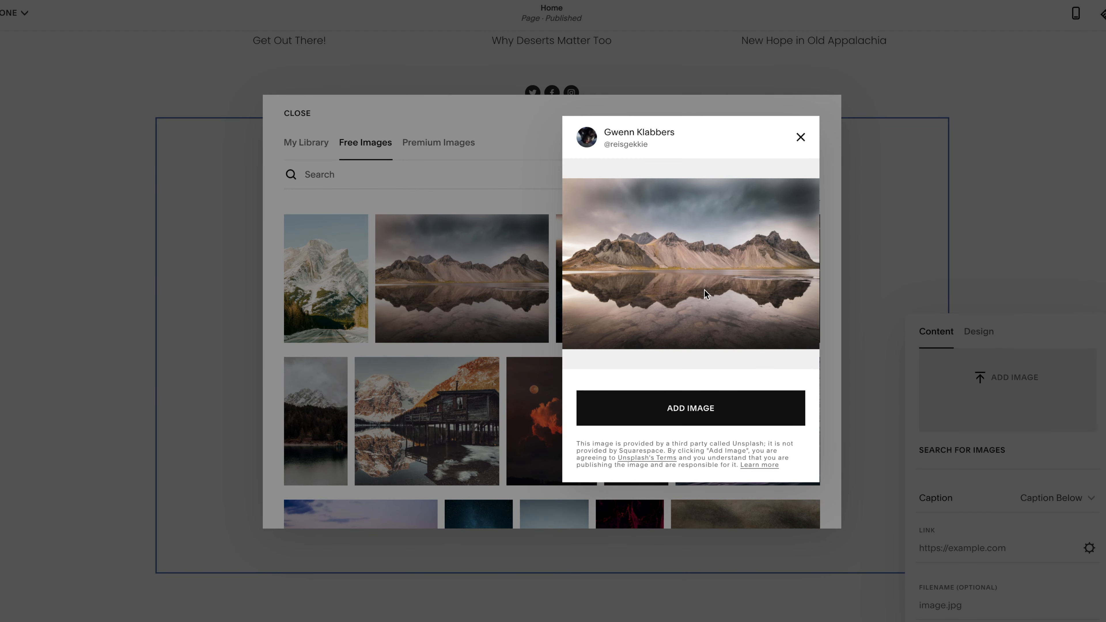
left_click(706, 418)
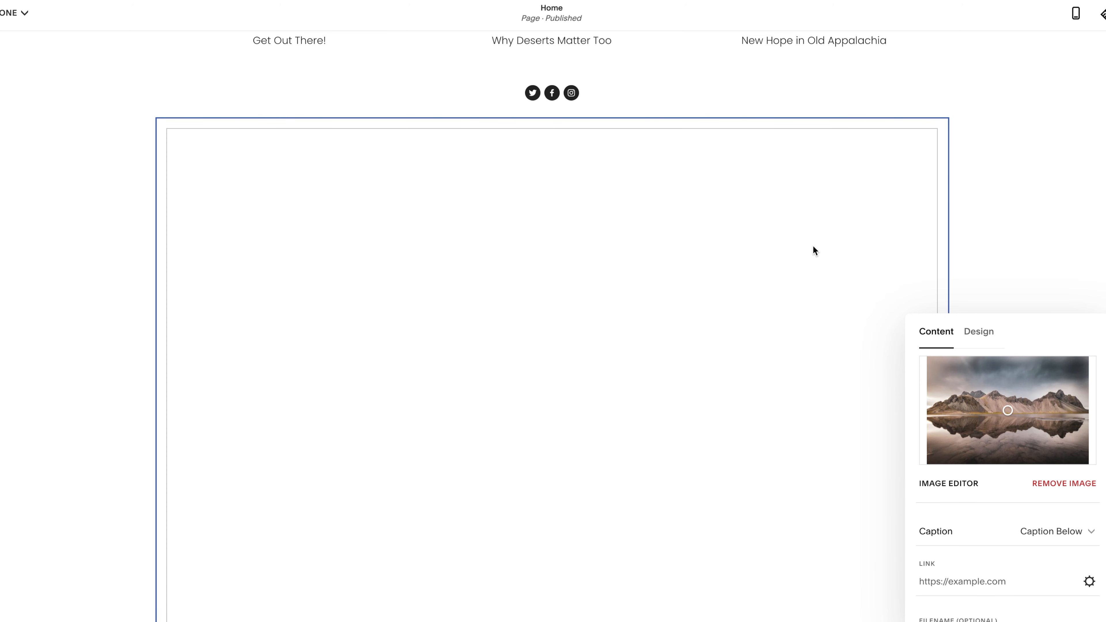
Apply the Facet filter at 100% strength to the mountain image in the image editor and save the change
scroll(700, 381, "down", 1)
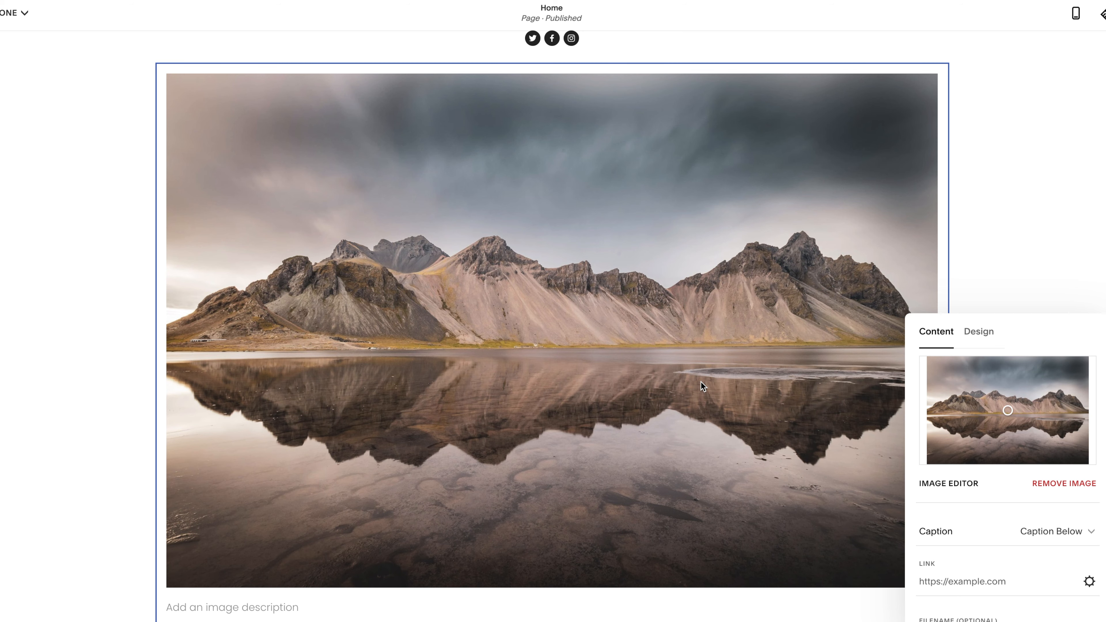
scroll(996, 417, "down", 2)
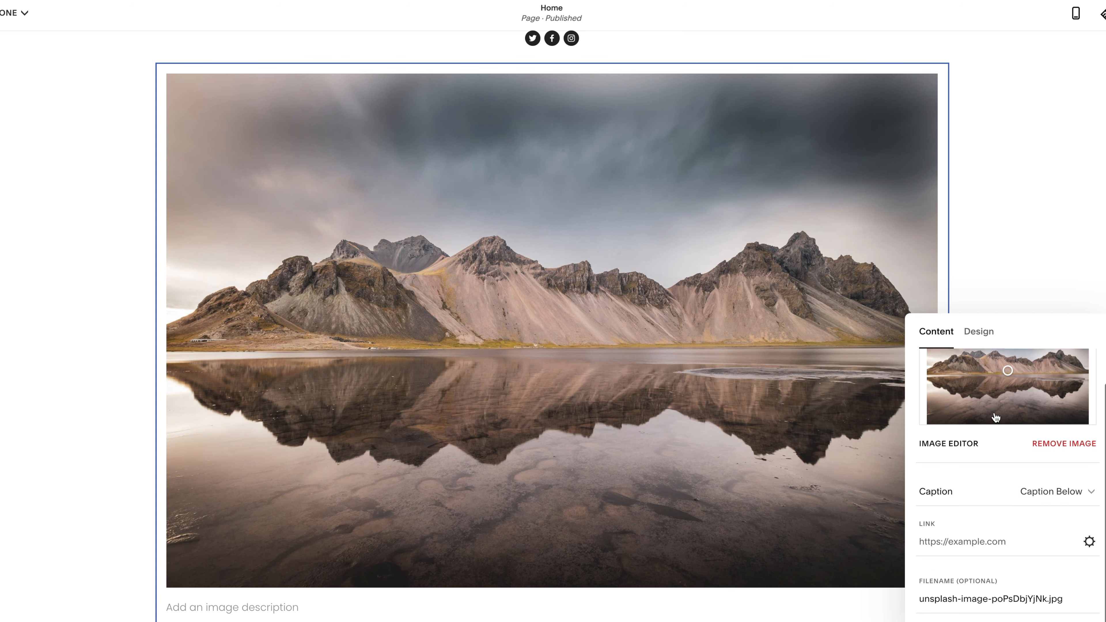
scroll(996, 417, "up", 1)
left_click(948, 457)
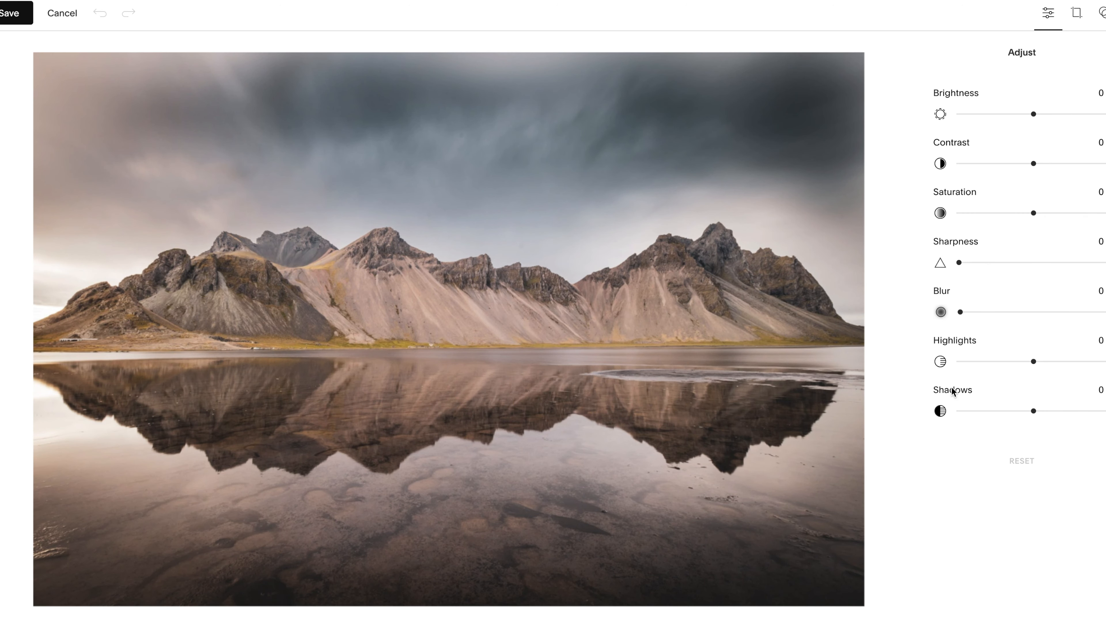
left_click(1076, 13)
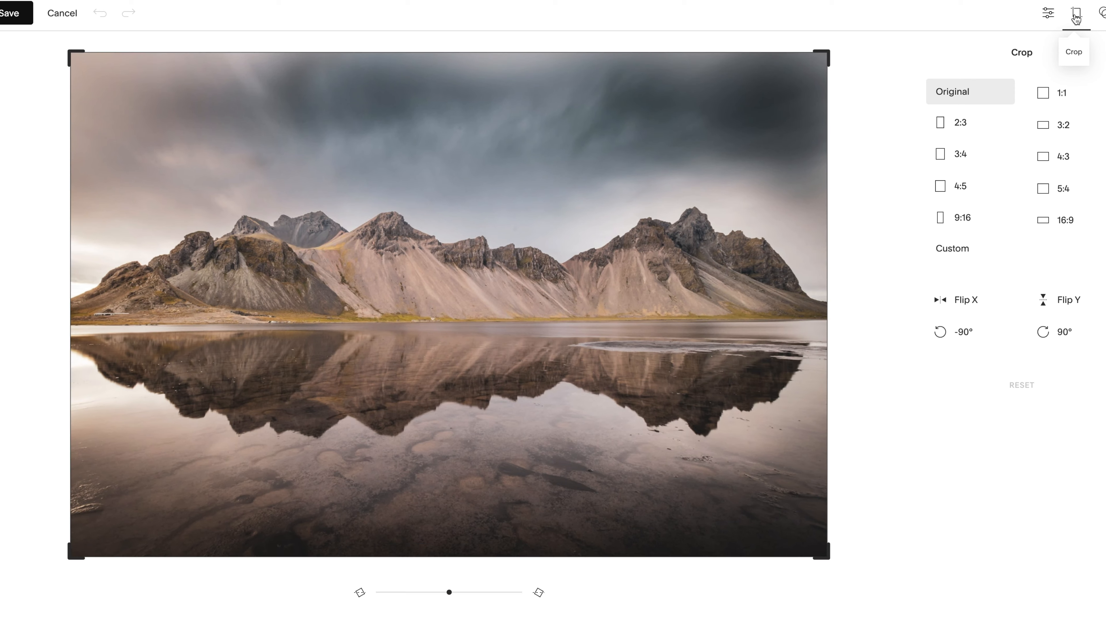
left_click(1101, 13)
scroll(959, 414, "down", 2)
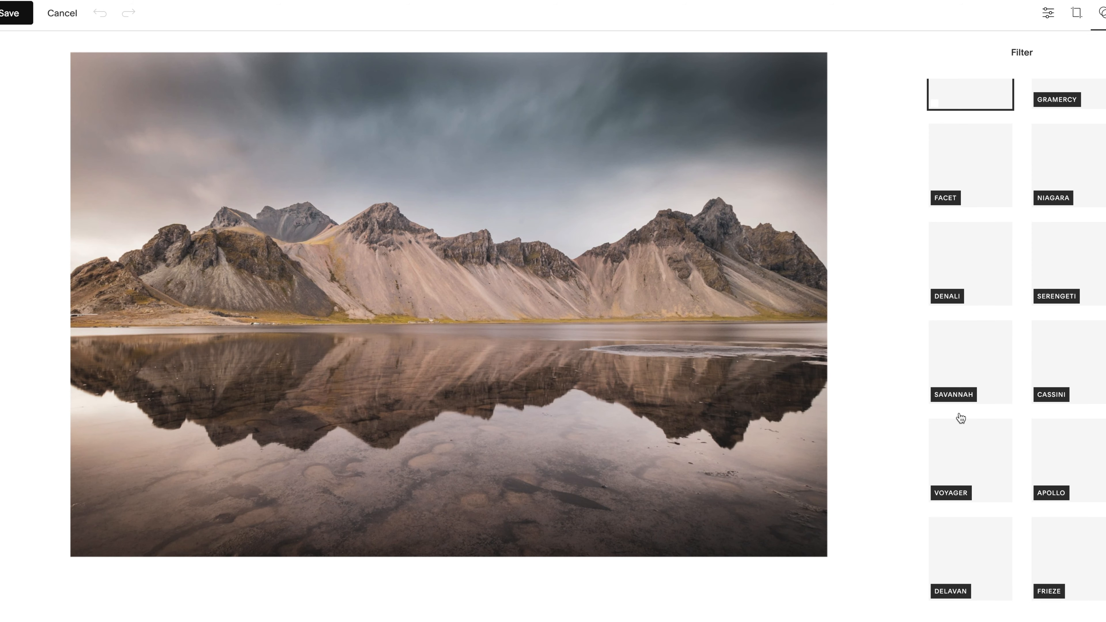
left_click(943, 163)
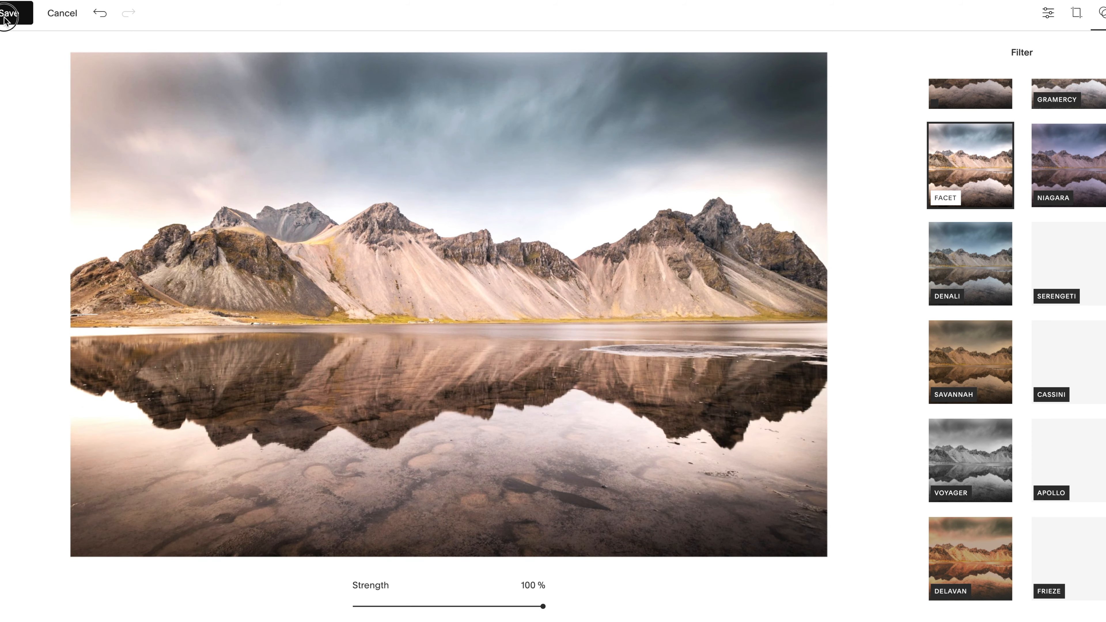
left_click(5, 18)
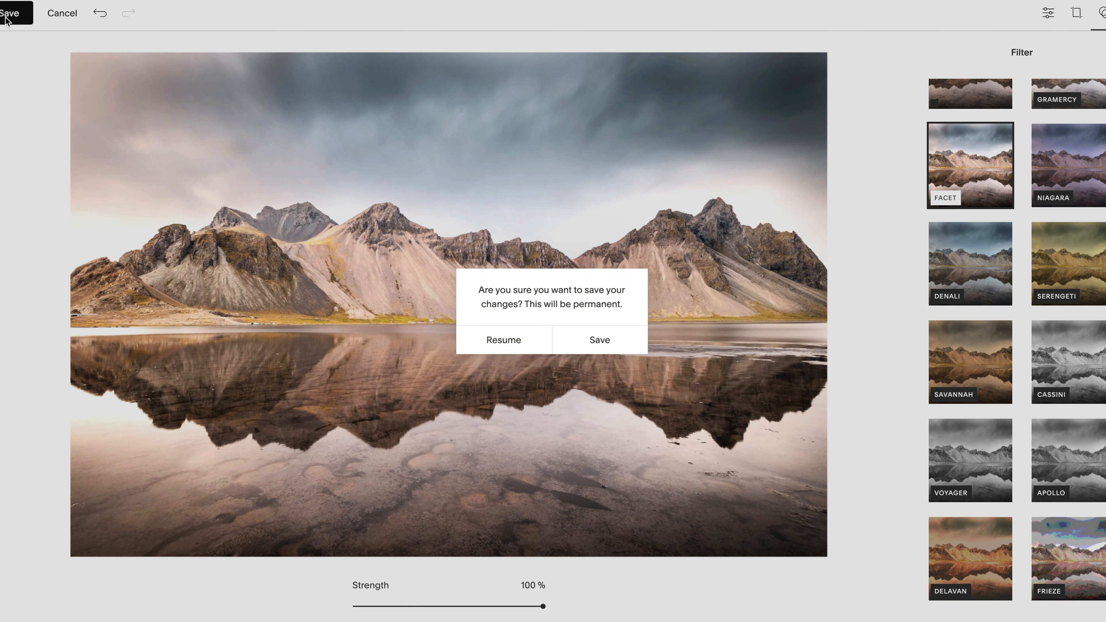
left_click(593, 340)
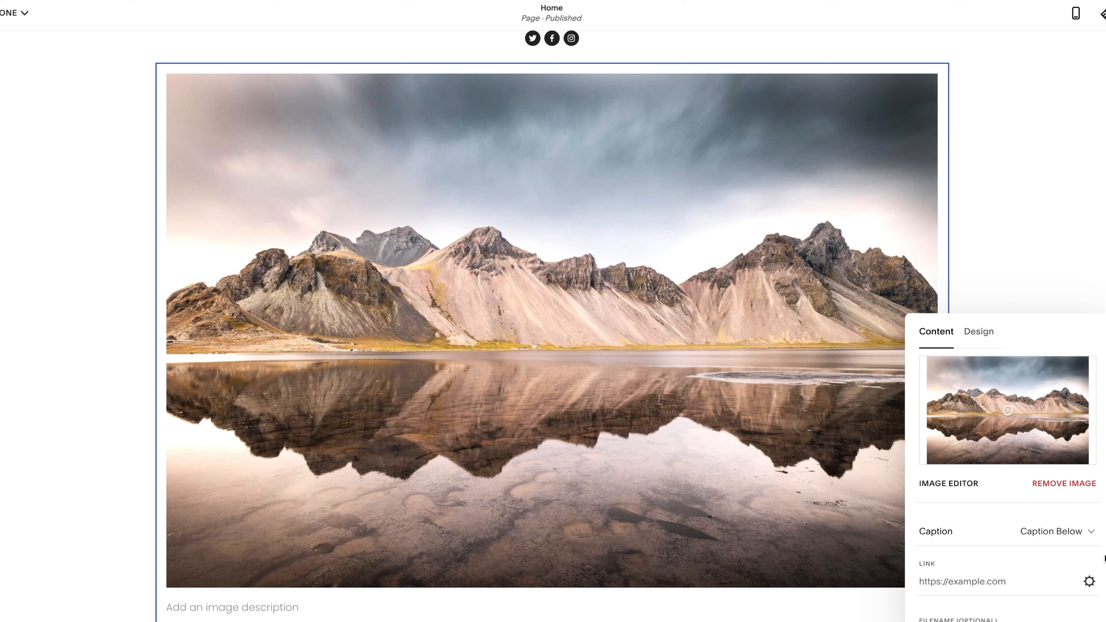
Examine the image block's link and filename settings and highlight the optional filename
scroll(1104, 558, "down", 2)
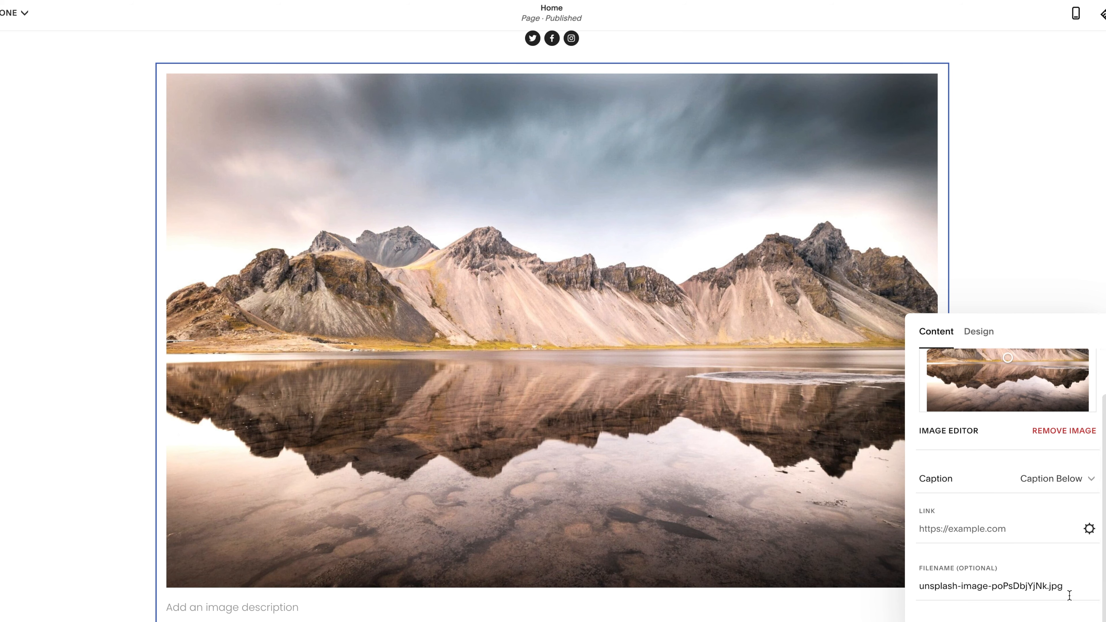
left_click_drag(1069, 591, 905, 586)
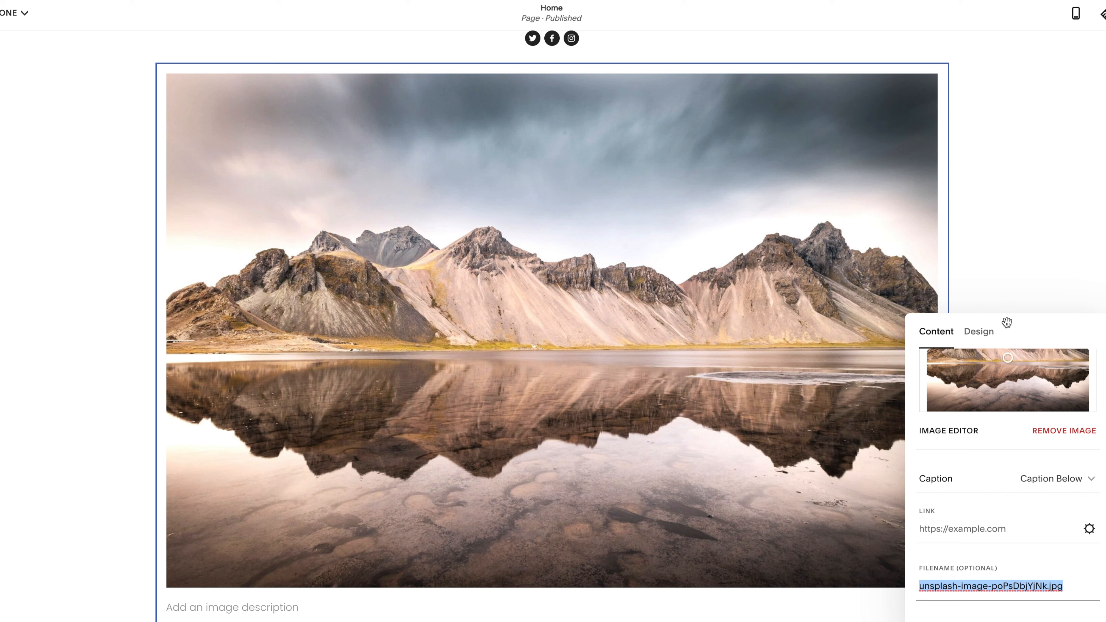
Set the image block's layout to Stack, trying the Poster, Card, Overlap and Collage layouts first
left_click(993, 333)
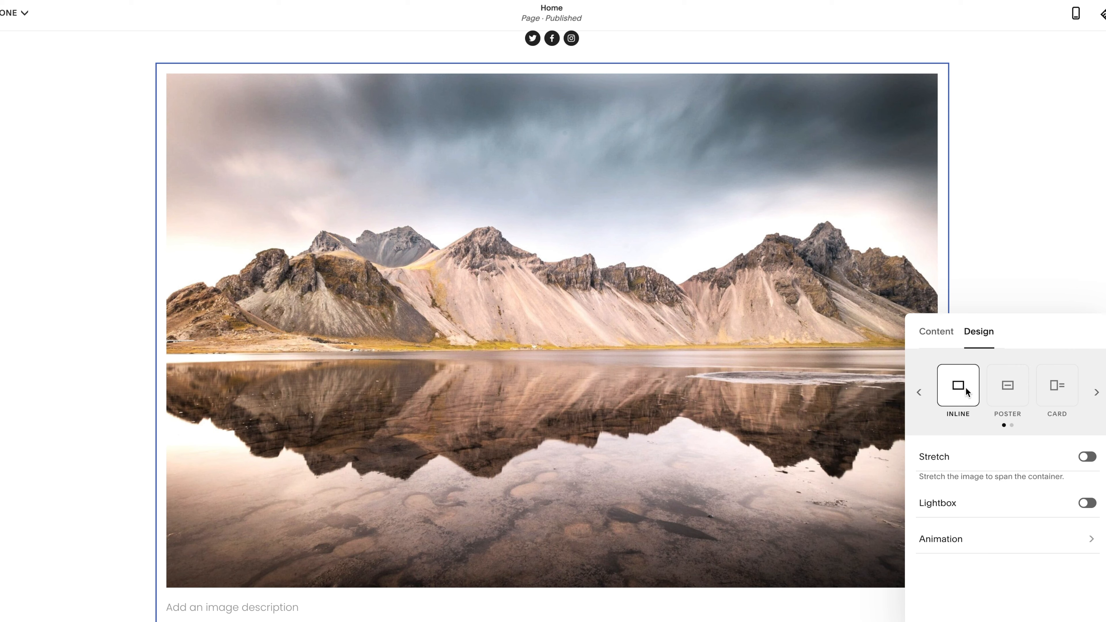
left_click(1000, 390)
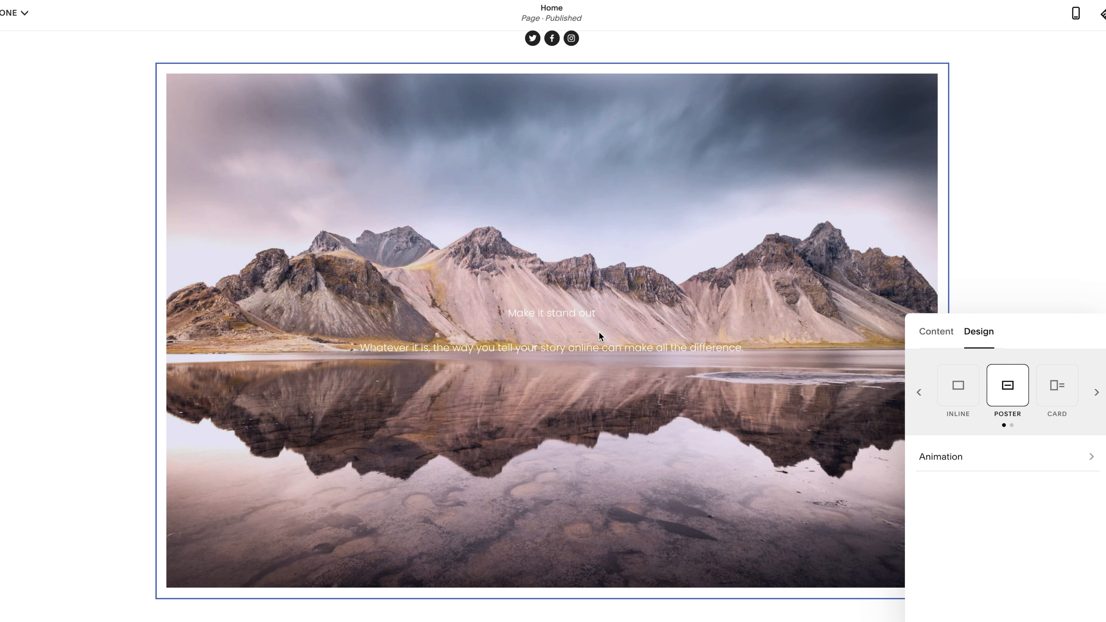
left_click(1055, 399)
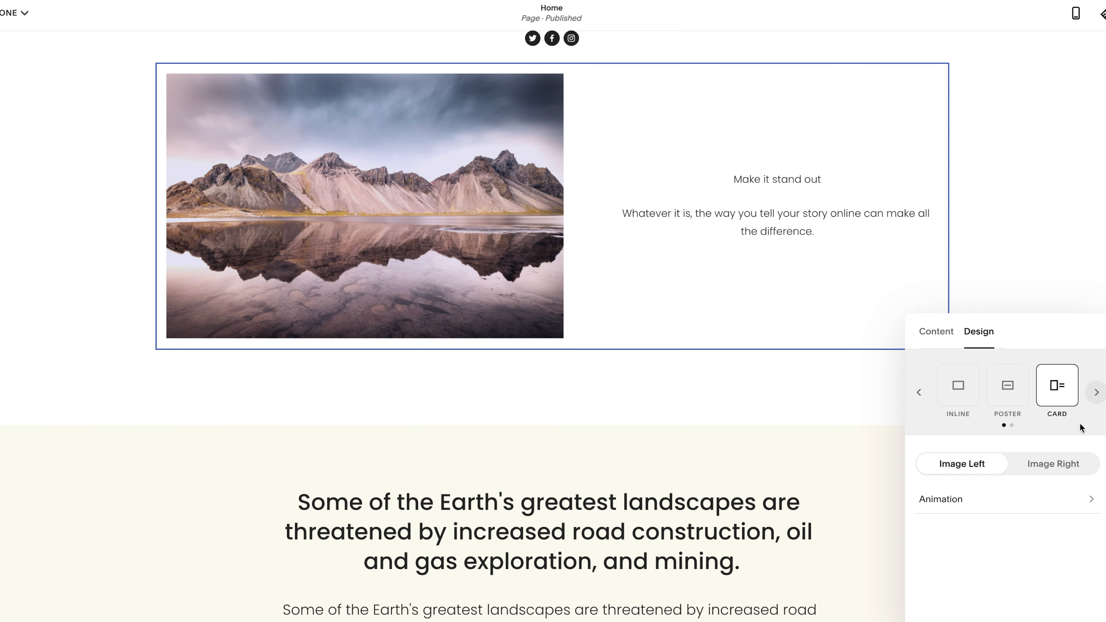
left_click(1054, 464)
left_click(968, 464)
left_click(1096, 392)
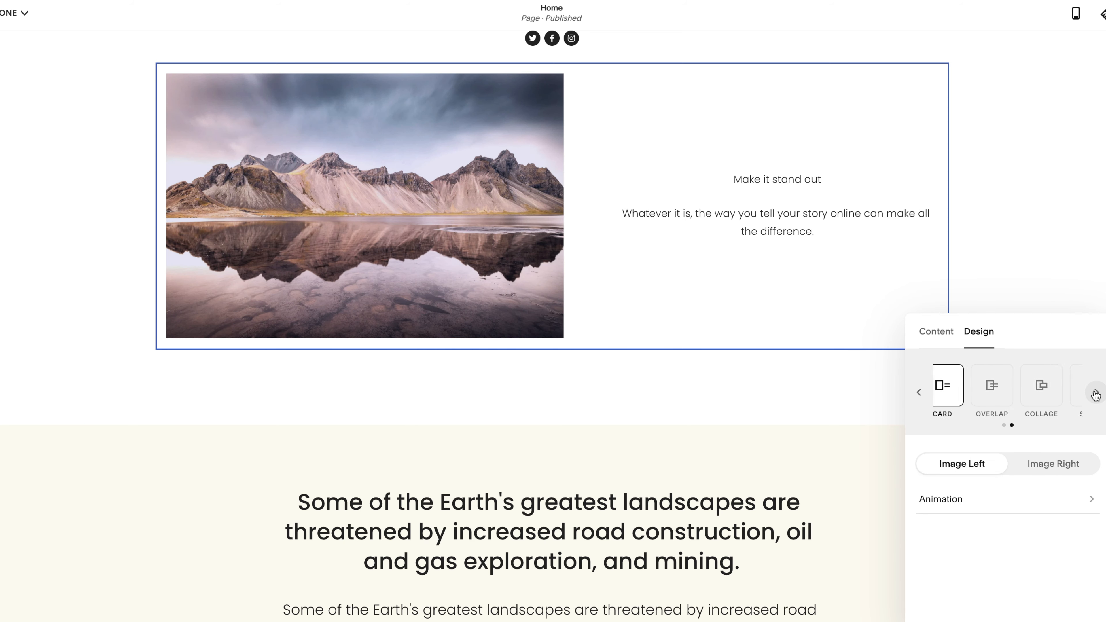
left_click(957, 390)
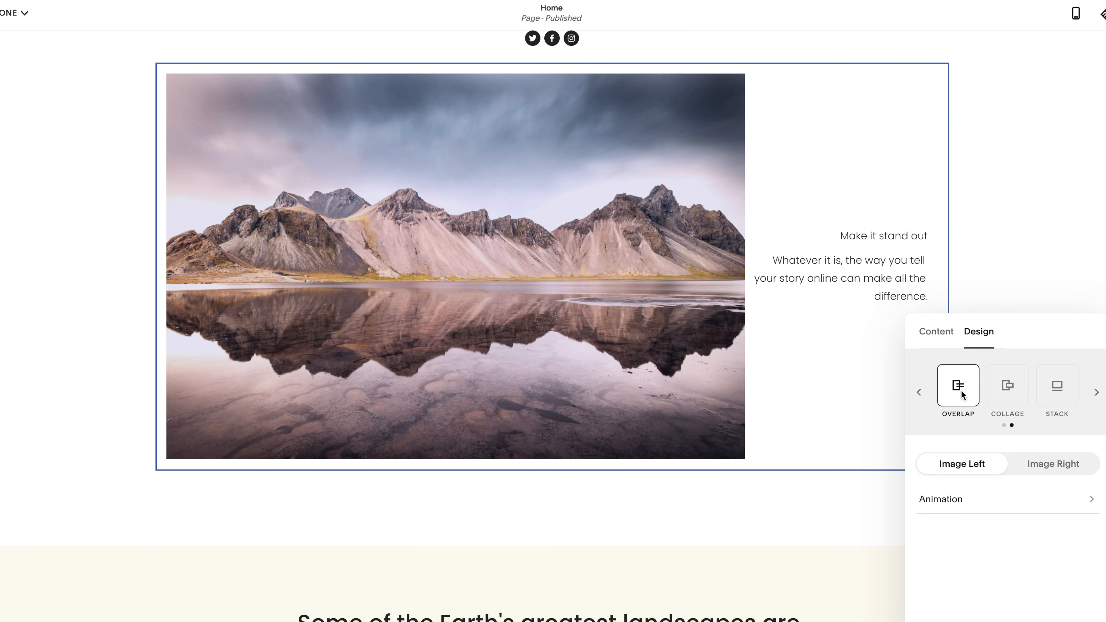
left_click(1007, 393)
left_click(1046, 396)
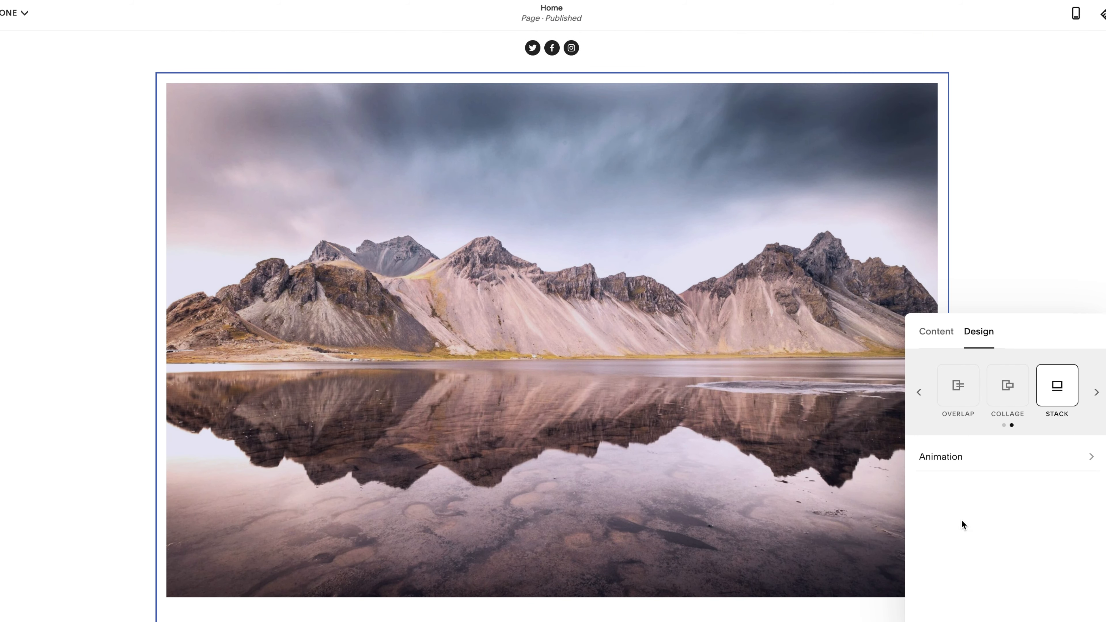
Set the image block's animation to Fade In and close its settings
left_click(975, 472)
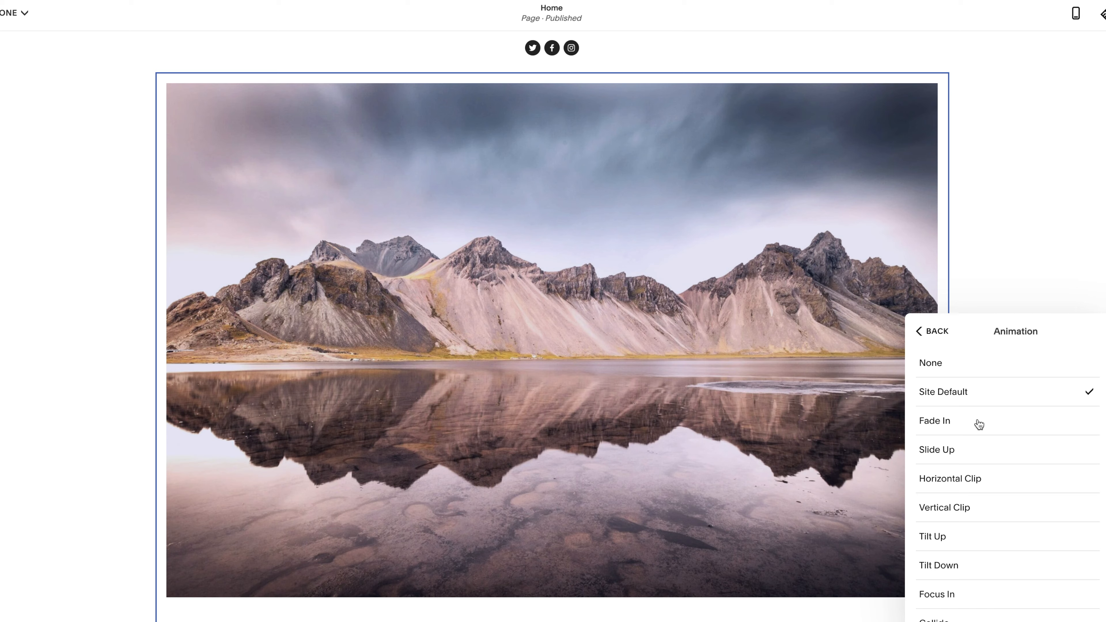
left_click(966, 425)
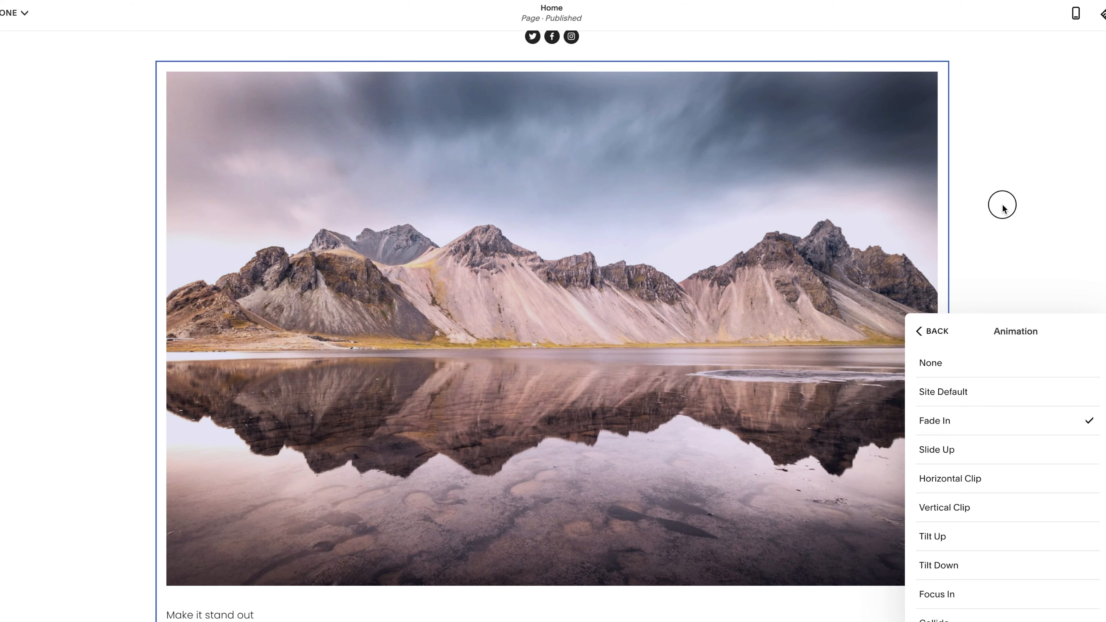
left_click(1000, 202)
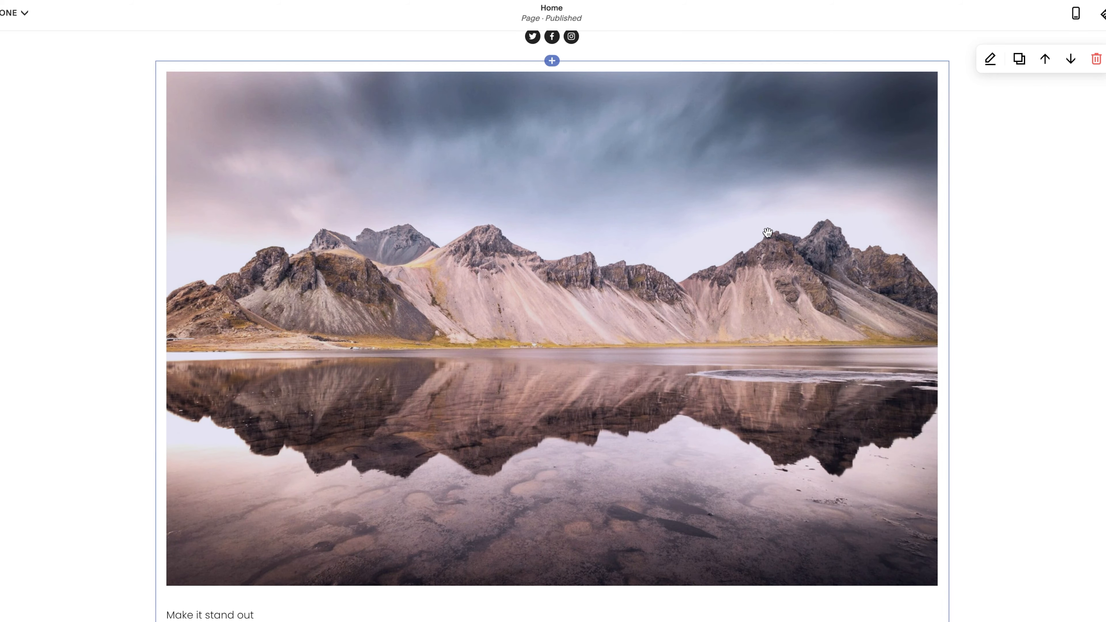
Add a Video block directly below the Image block
scroll(768, 237, "down", 10)
scroll(768, 237, "down", 10)
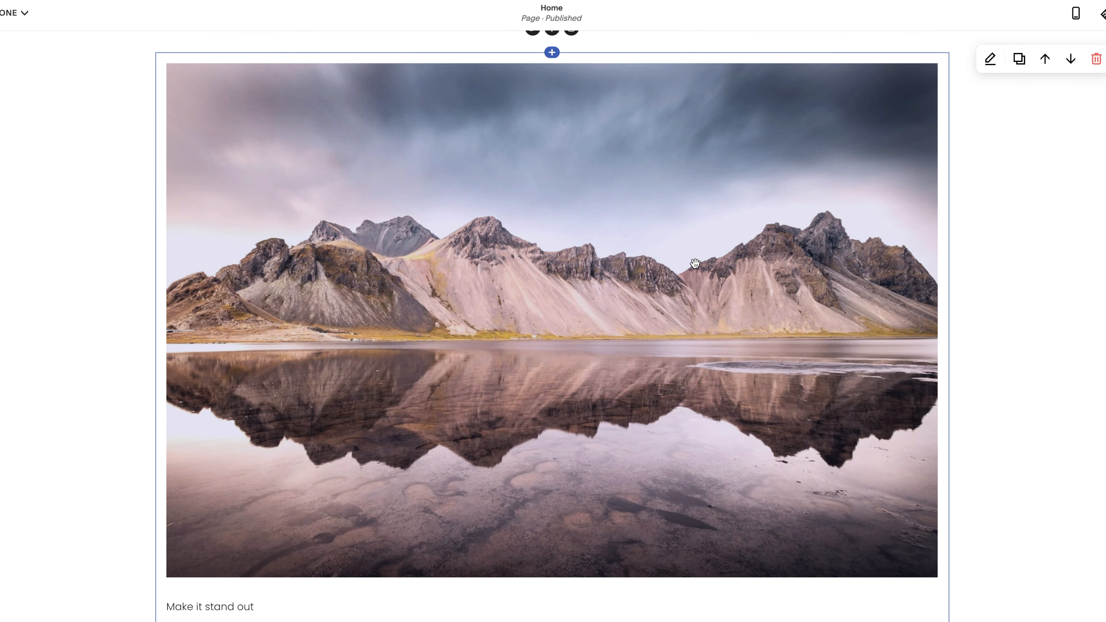
scroll(644, 294, "down", 5)
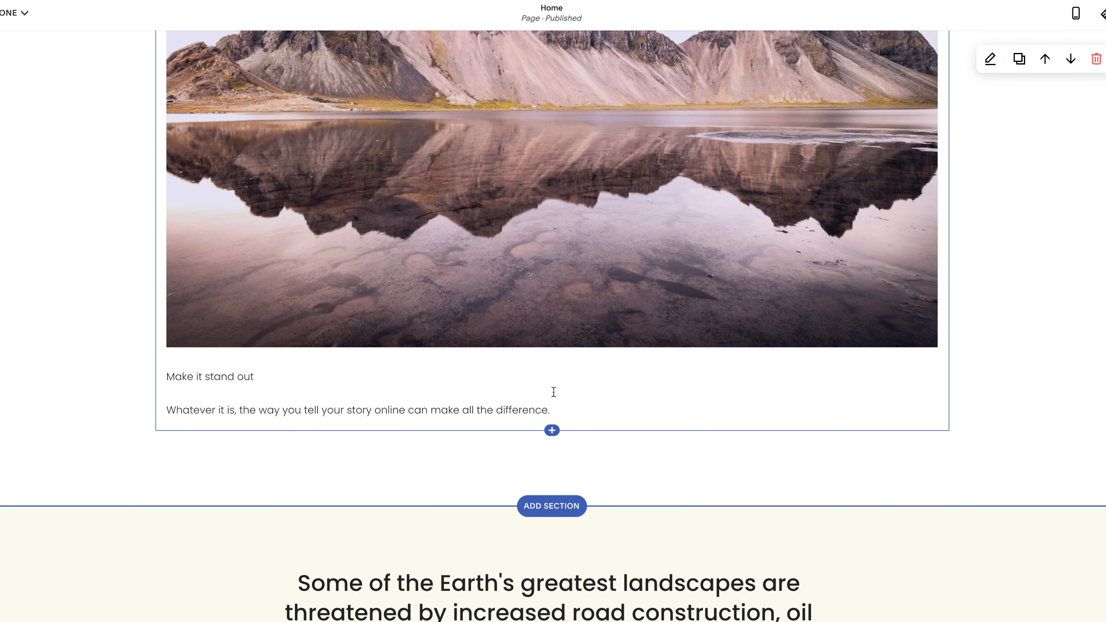
left_click(552, 431)
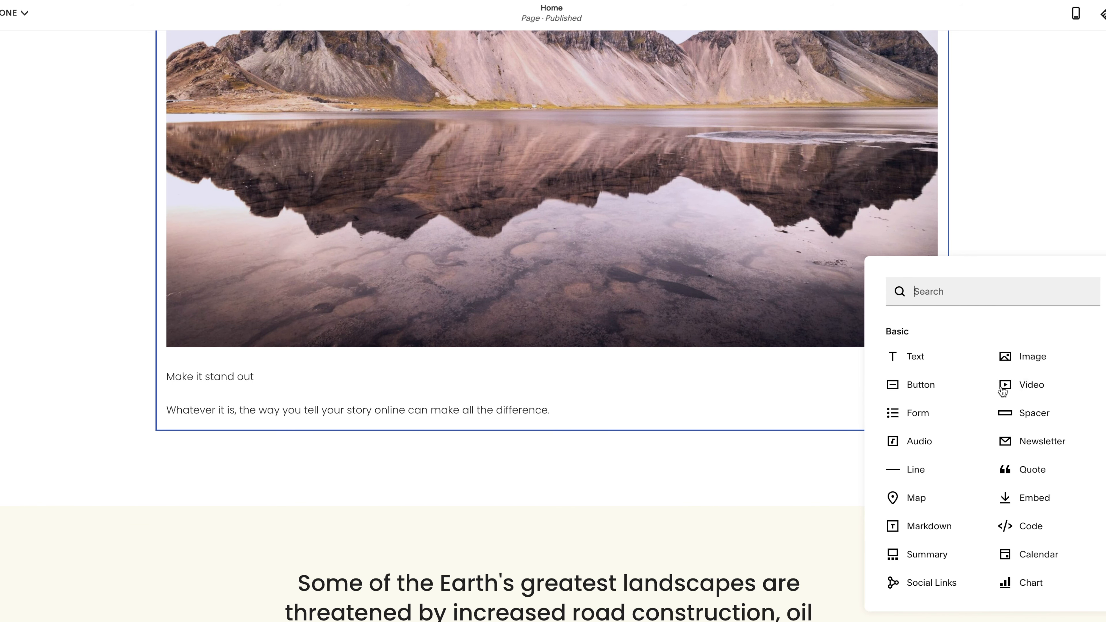
left_click(1024, 385)
scroll(668, 431, "down", 7)
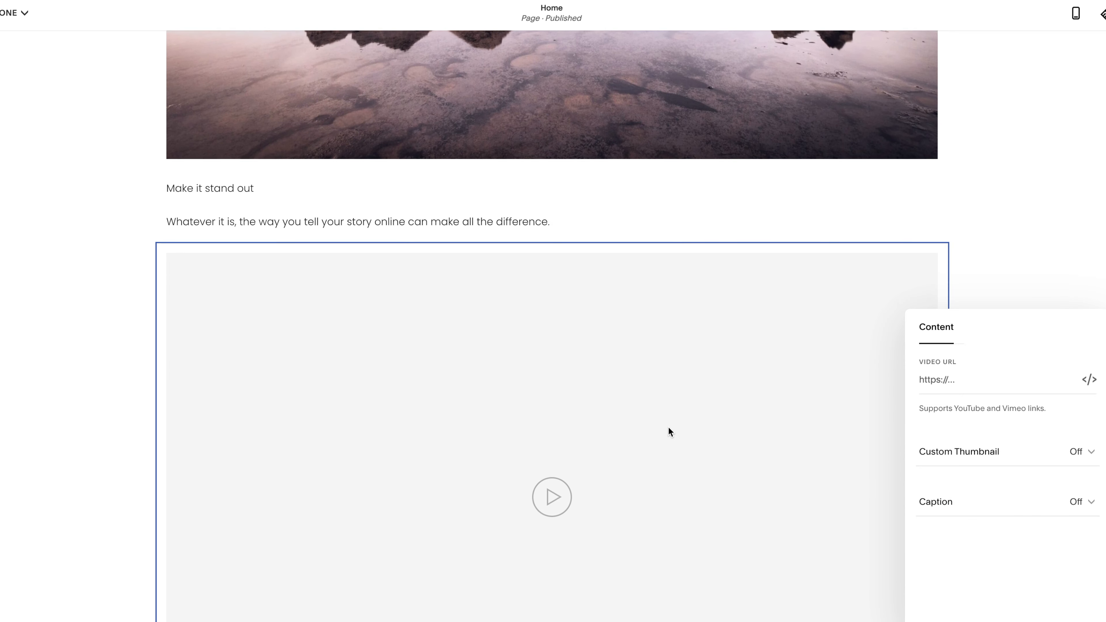
Turn on the Custom Thumbnail and Caption options for the Video block and close its settings
left_click(1004, 382)
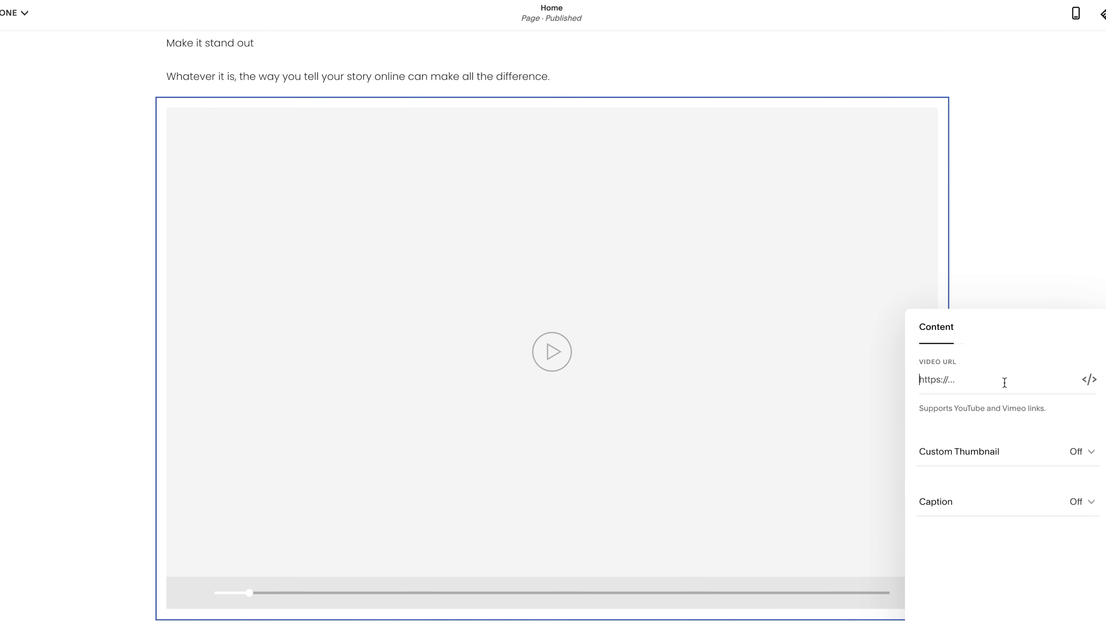
left_click(973, 465)
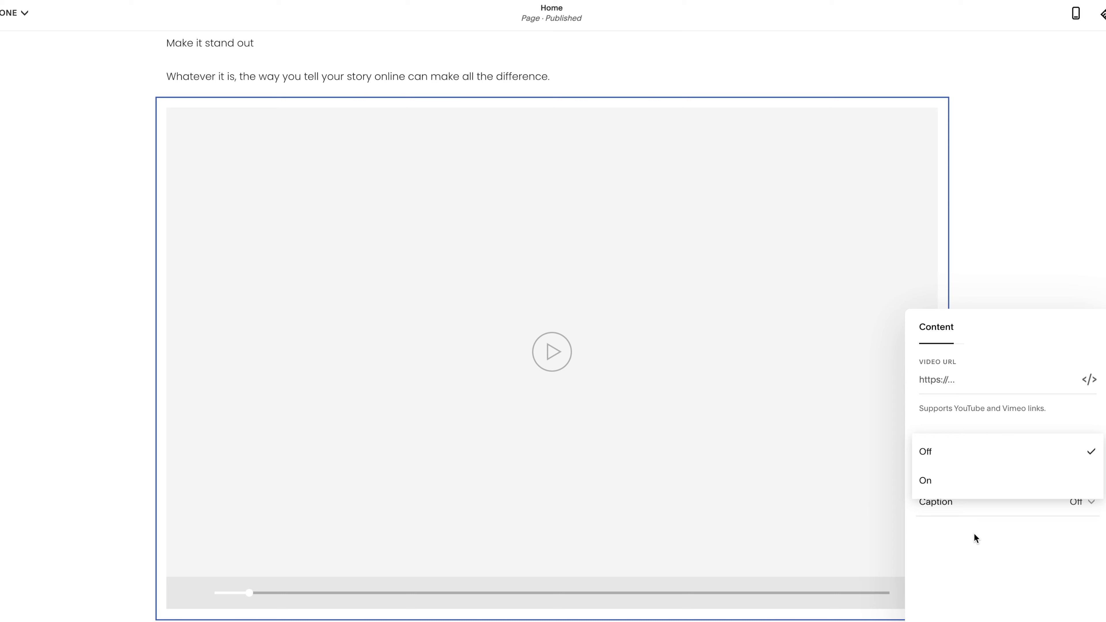
left_click(968, 479)
scroll(996, 546, "down", 1)
left_click(975, 595)
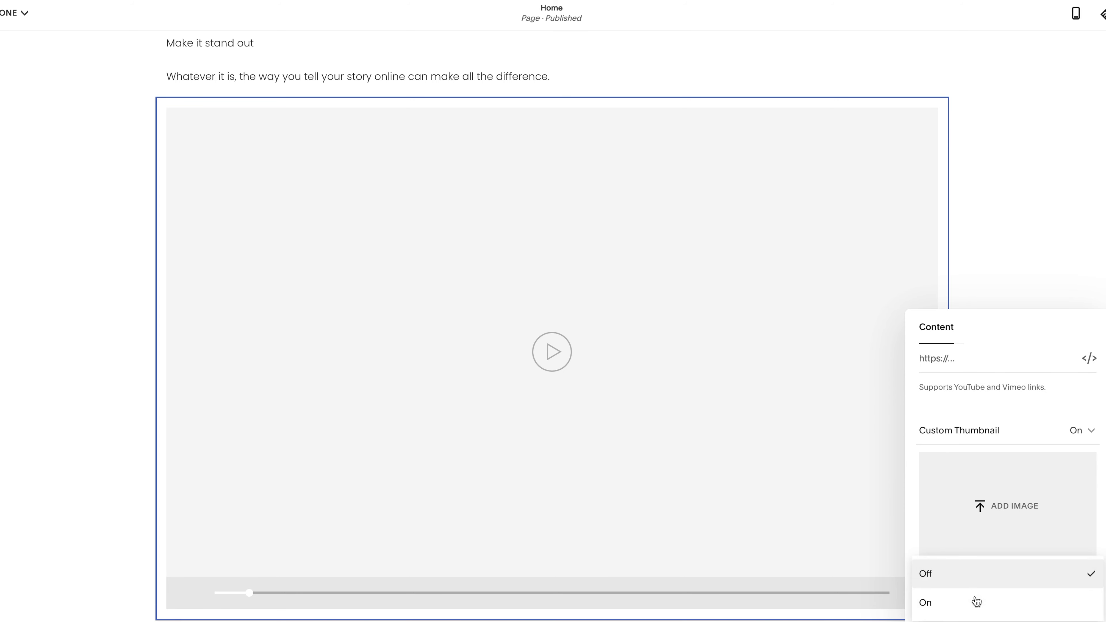
left_click(960, 587)
left_click(956, 592)
left_click(956, 602)
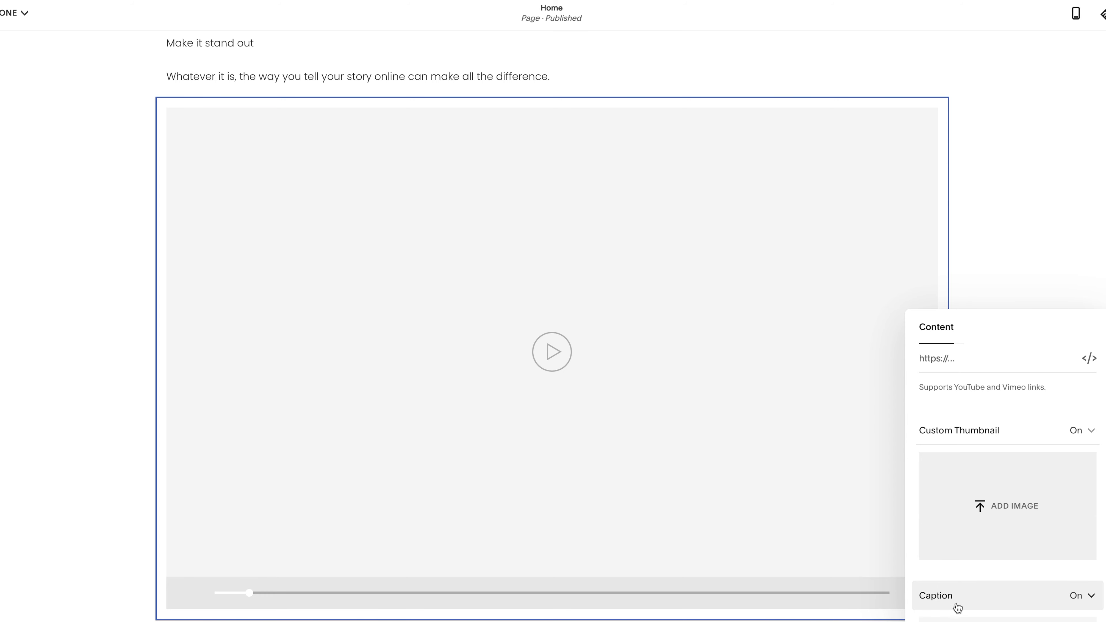
scroll(957, 607, "down", 2)
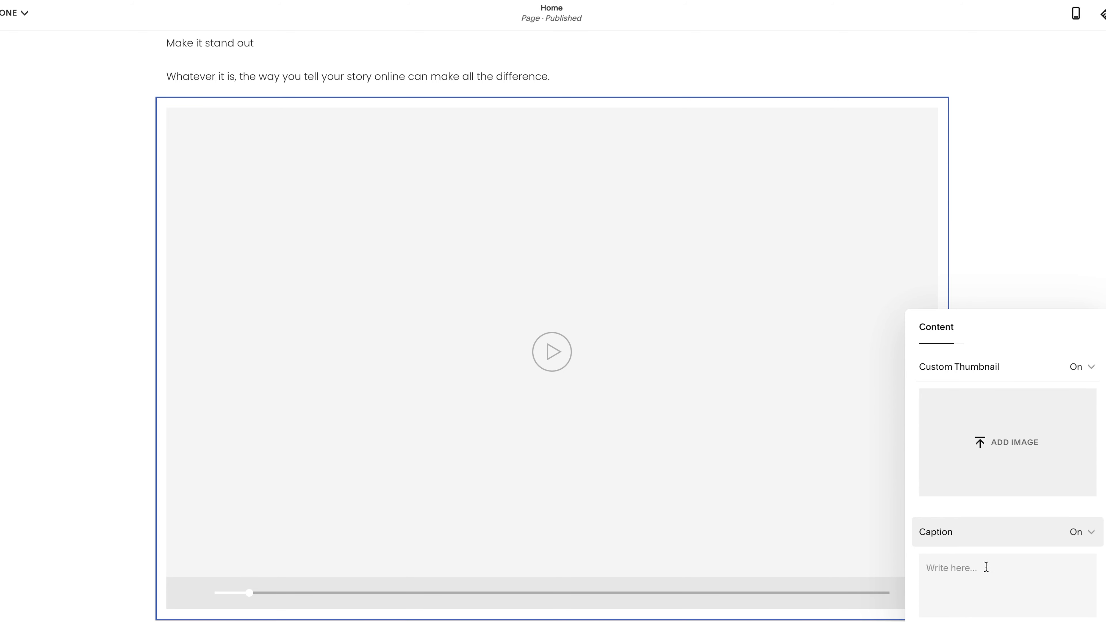
left_click(754, 311)
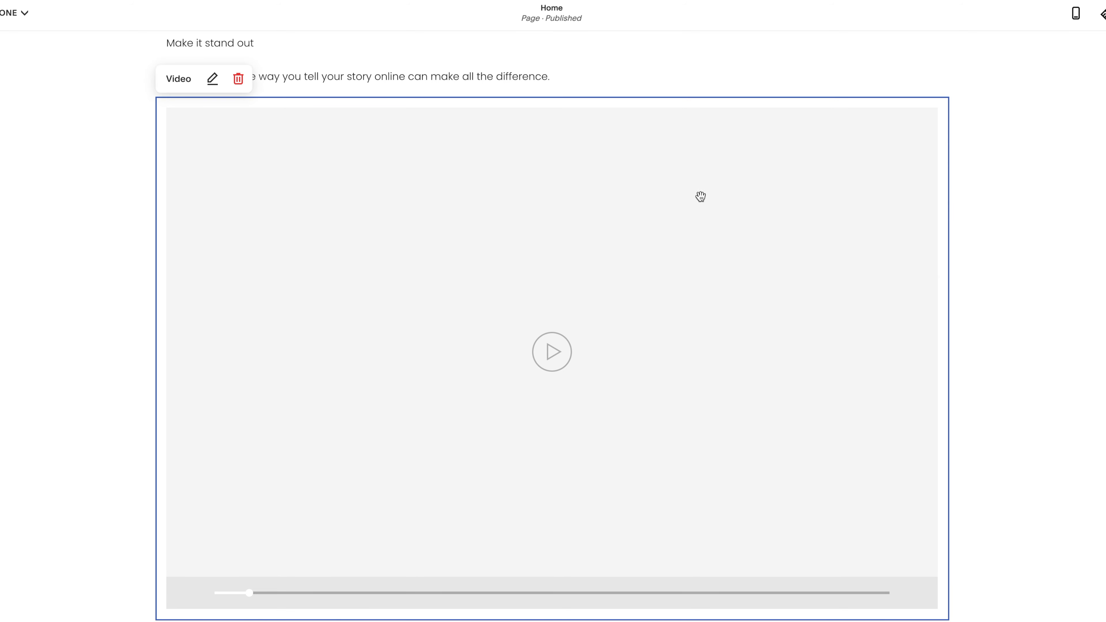
Add a Spacer block directly below the Video block
scroll(538, 385, "down", 5)
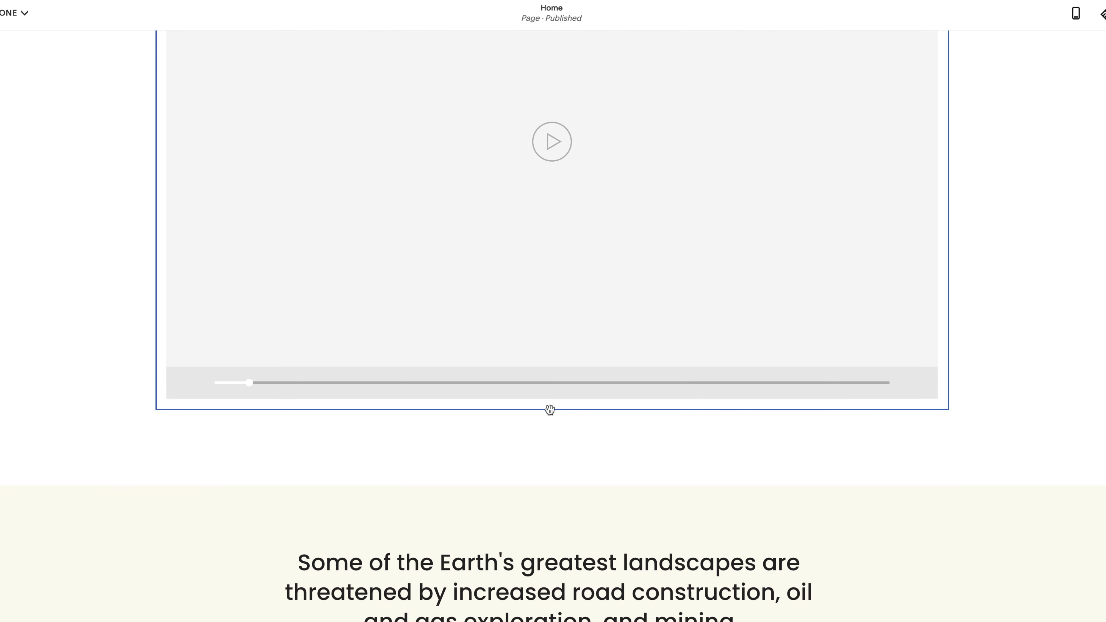
left_click(553, 412)
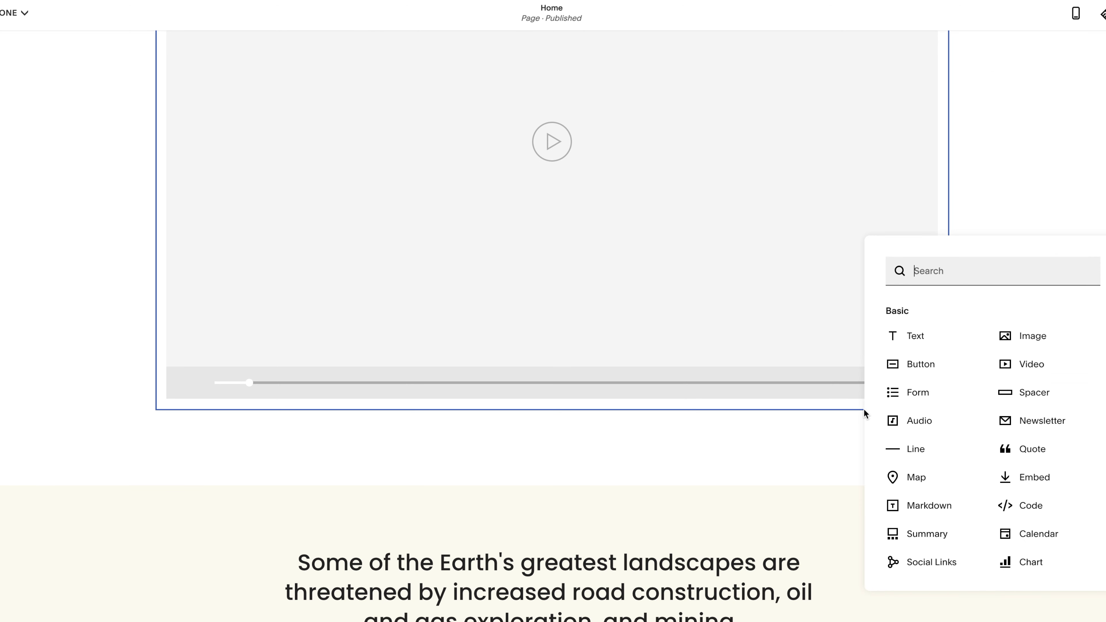
left_click(1028, 399)
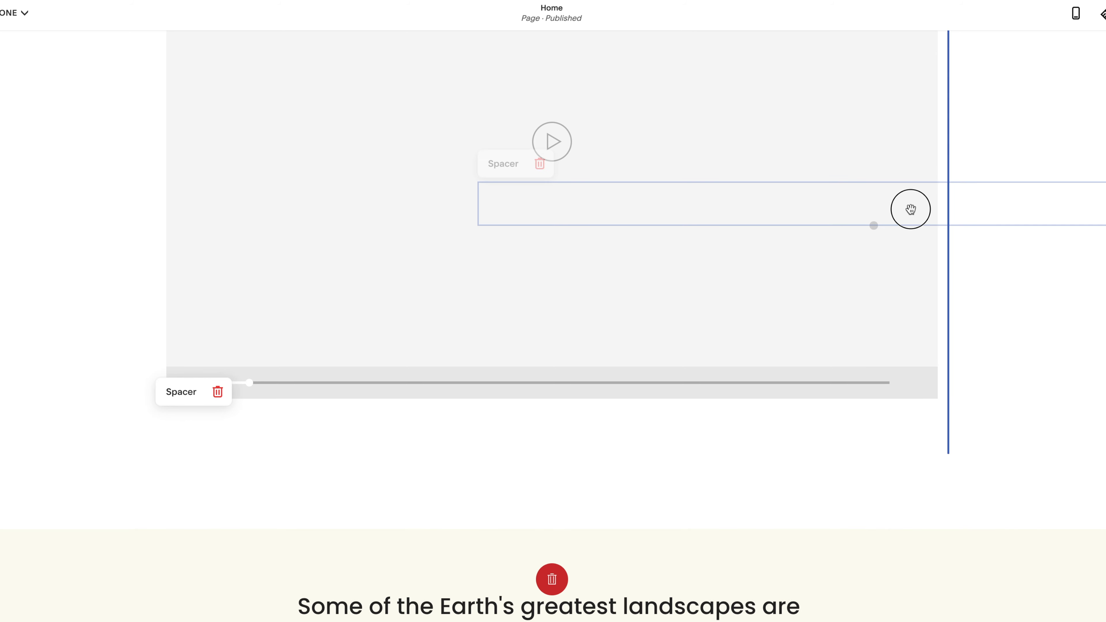